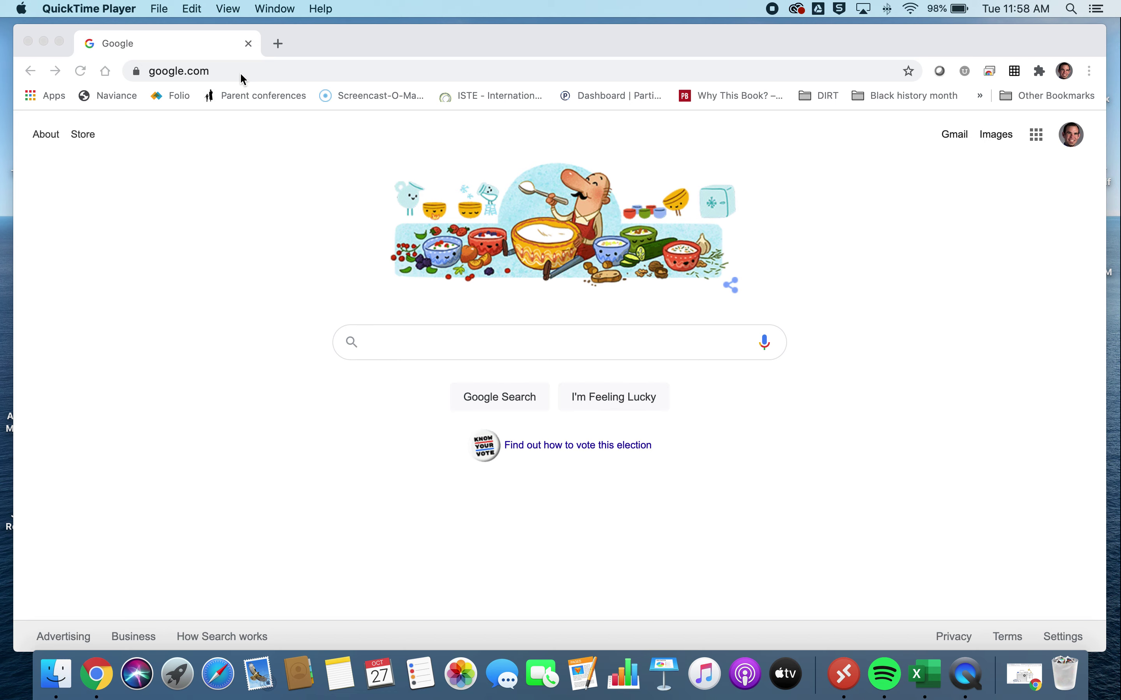
Step: Load the Google Sites start page by entering sites.google.com in the address bar
click(242, 73)
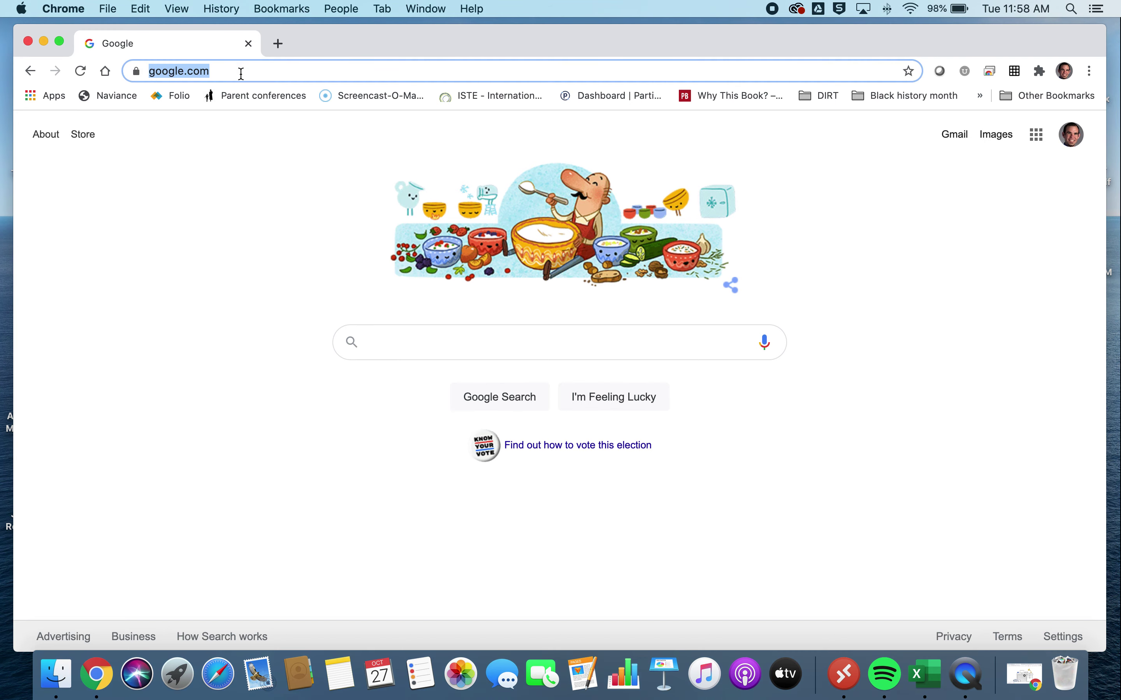
text(sites.google.com)
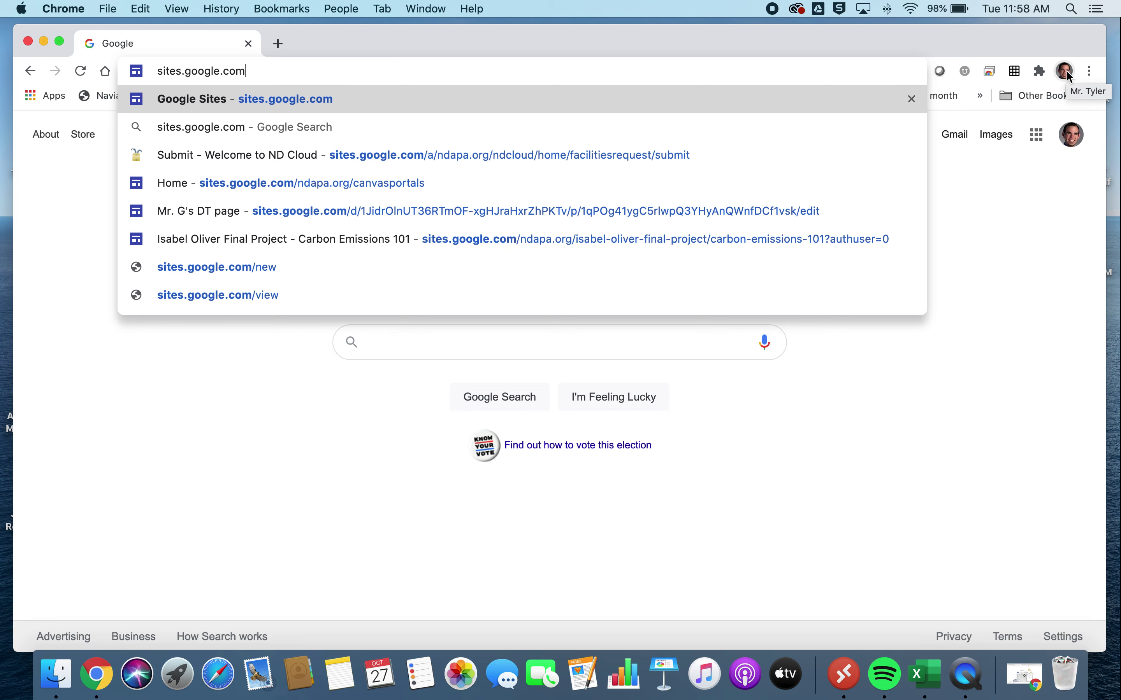
key(Return)
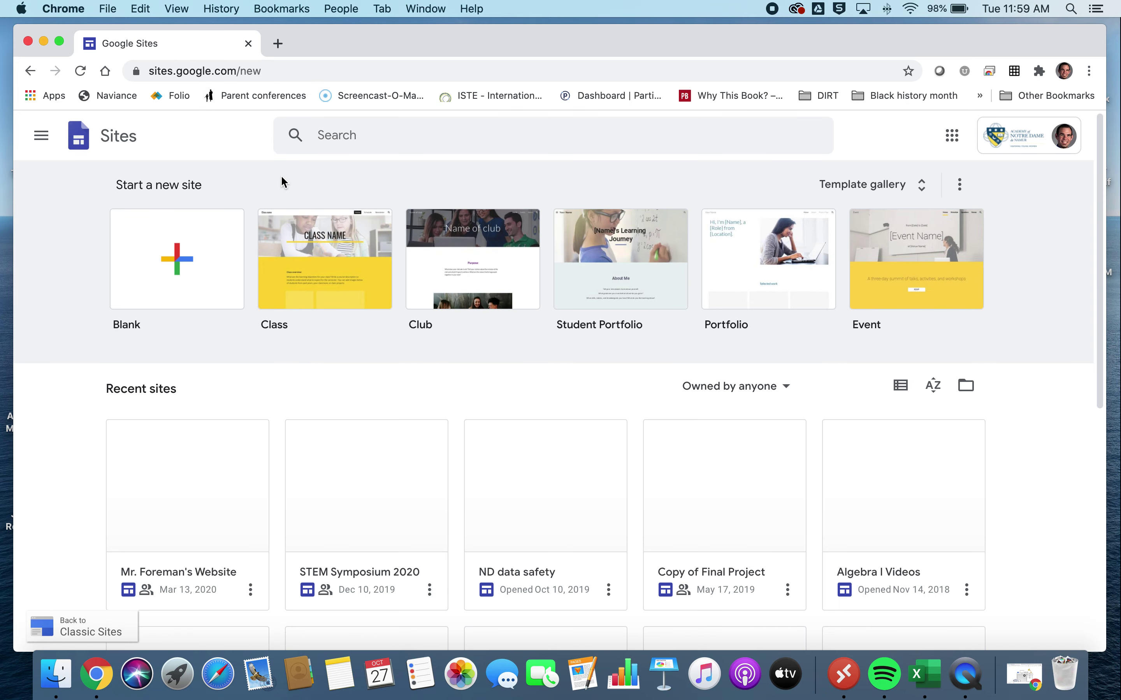
Step: Create a new untitled site from the Blank template
click(165, 279)
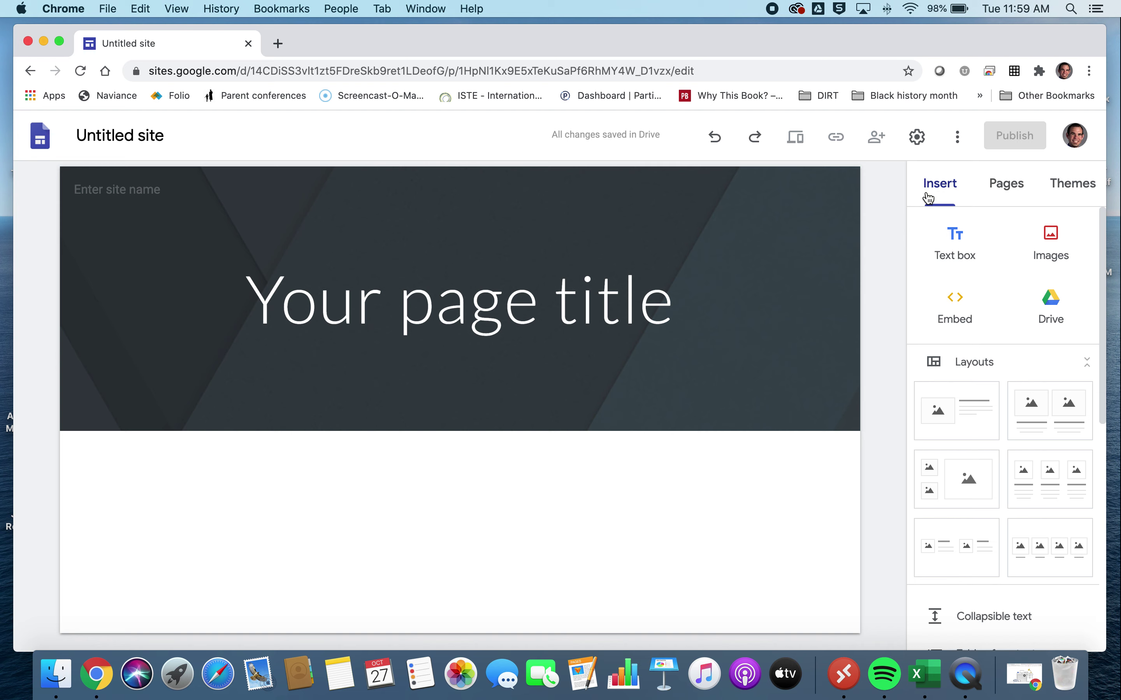
Step: Try the Level theme, then apply the Impression theme to the site
click(1003, 189)
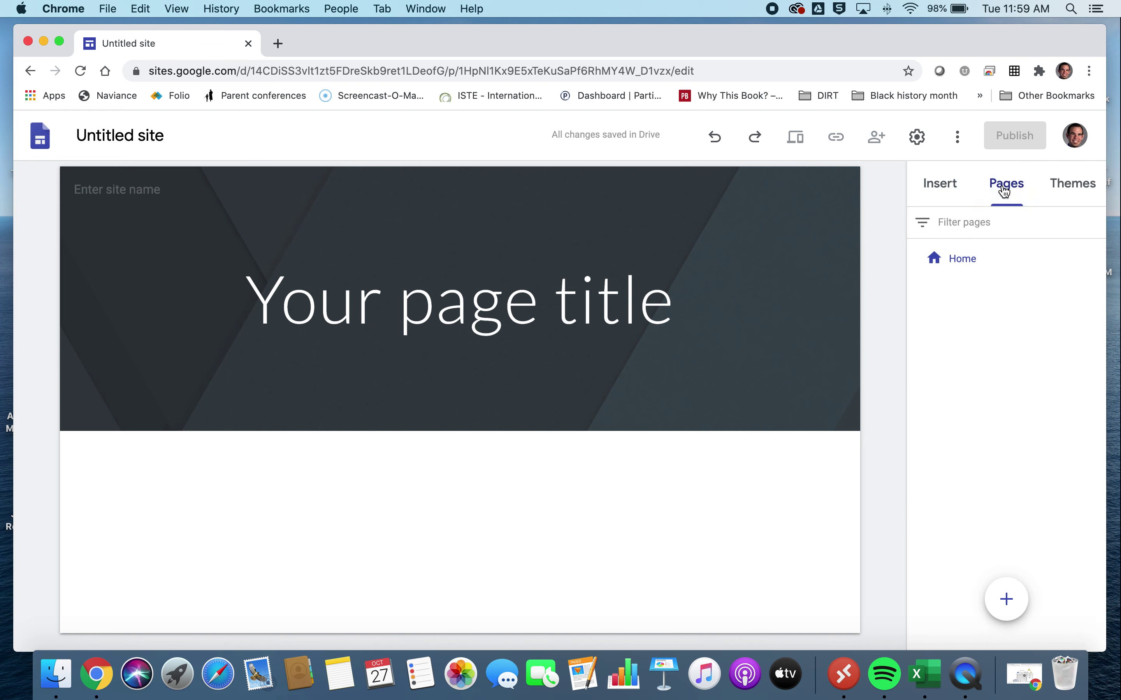
click(1078, 199)
scroll(977, 487, down, 1)
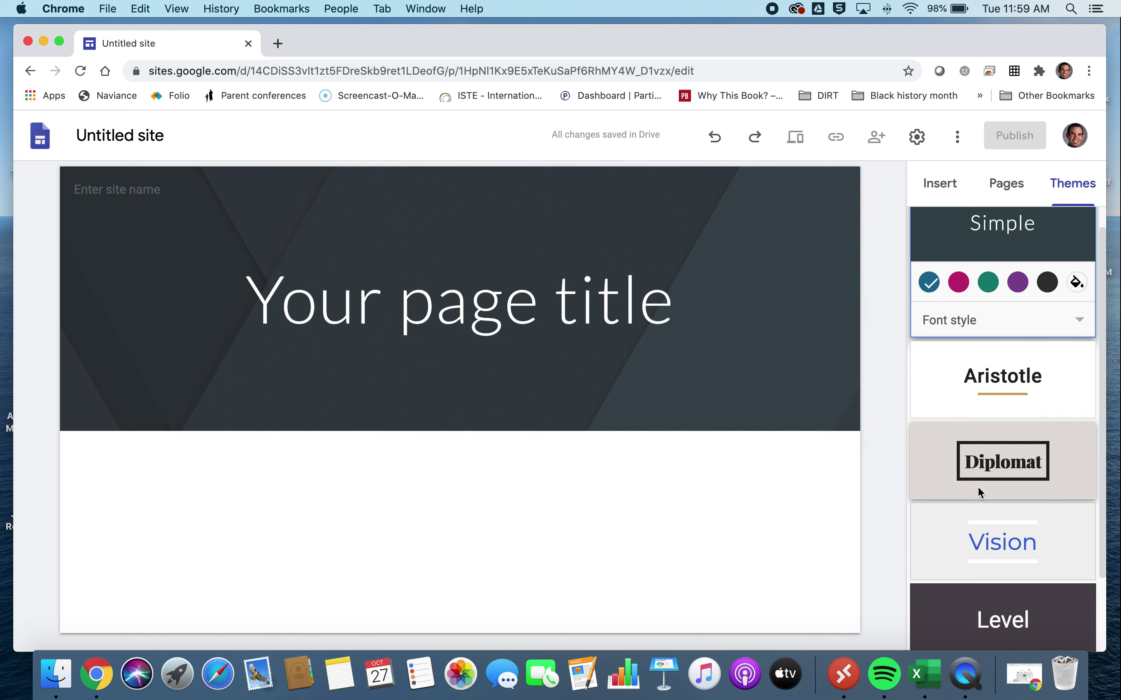
scroll(977, 487, down, 2)
click(999, 528)
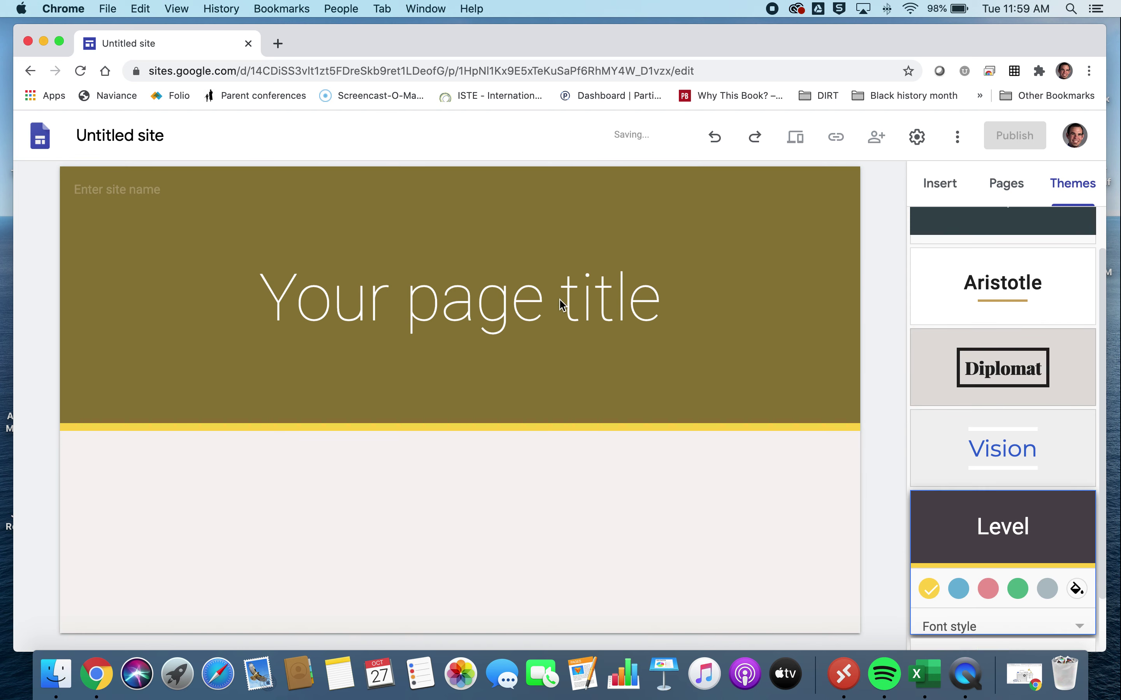
scroll(1019, 533, down, 3)
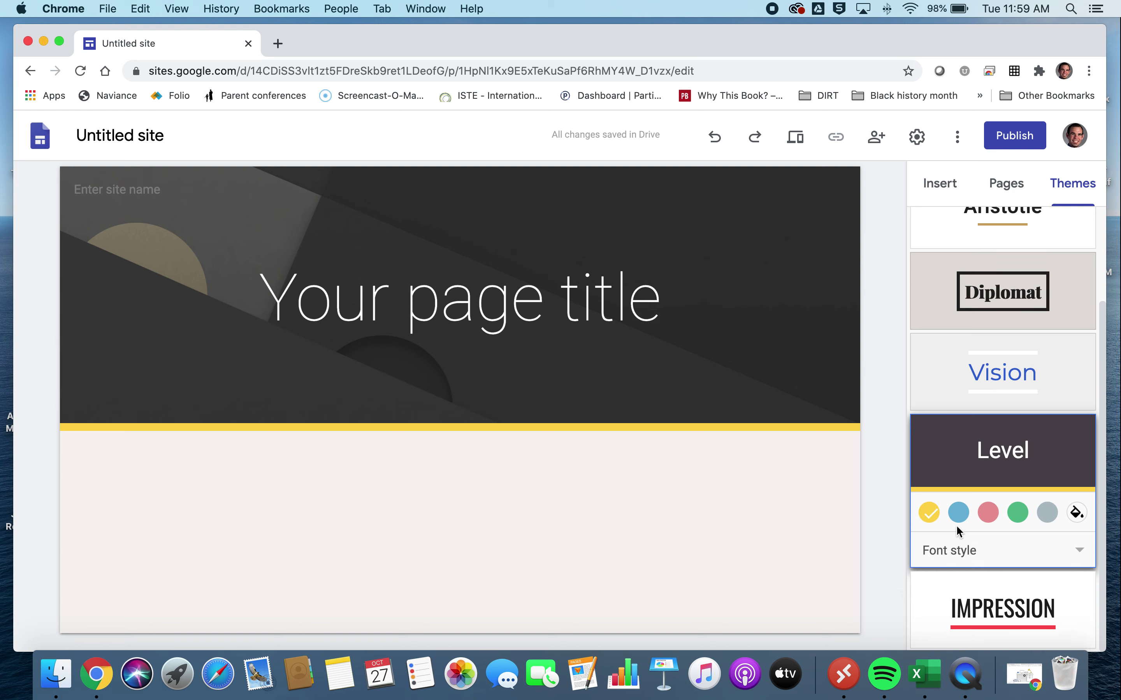
click(1000, 607)
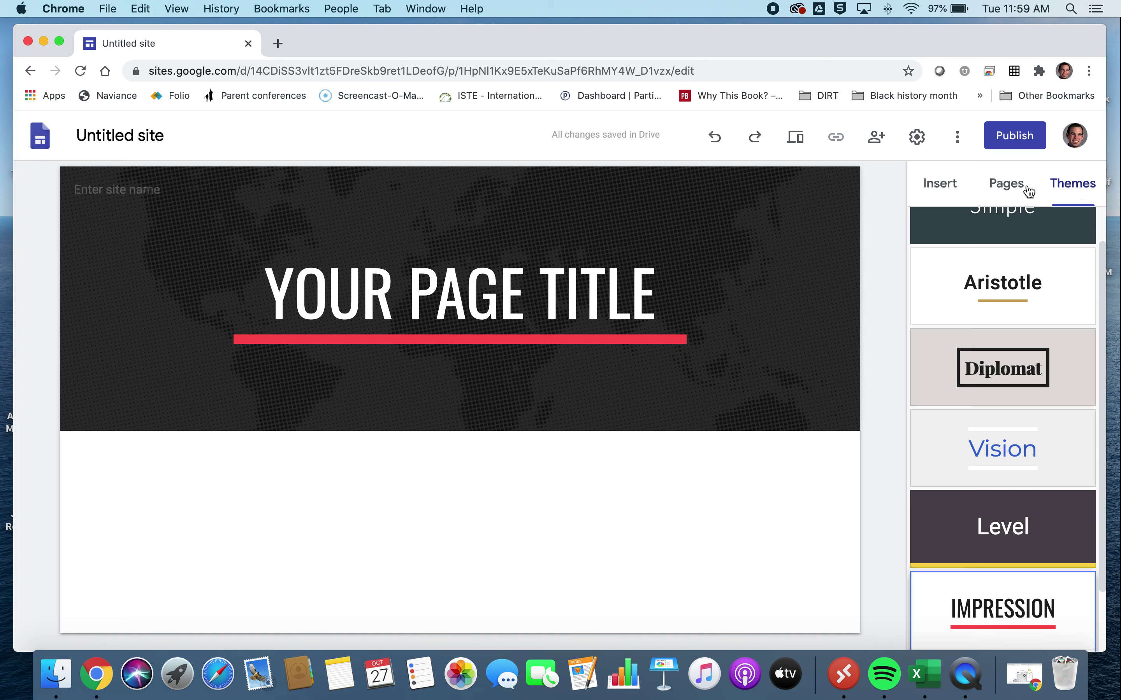
click(1010, 187)
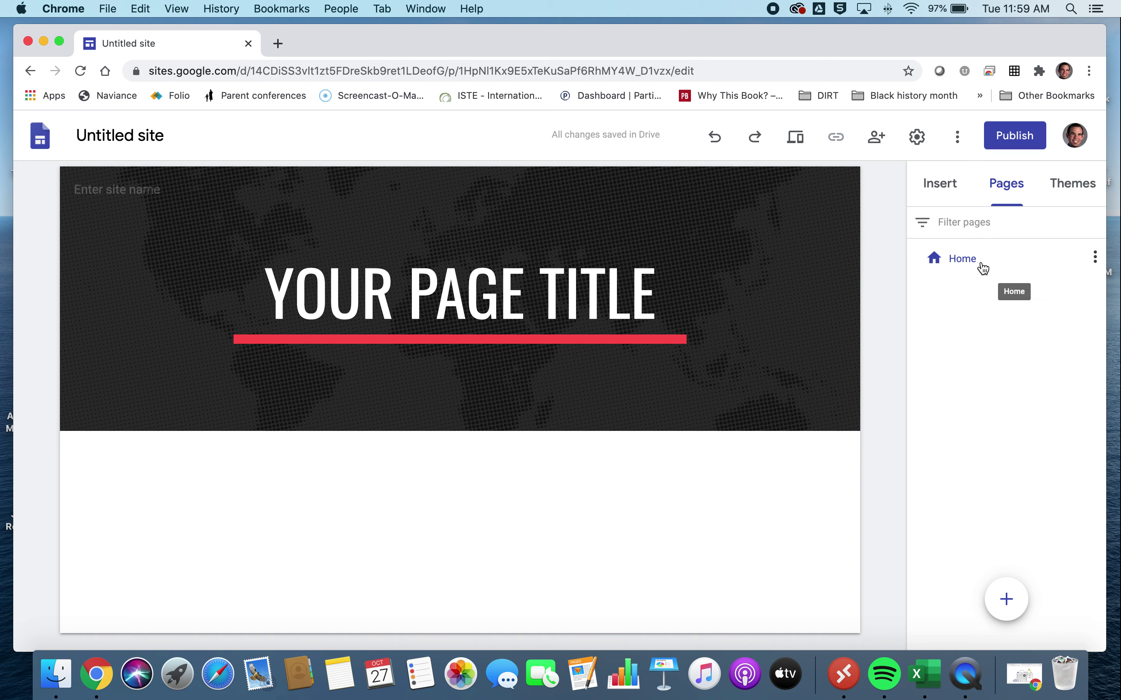
Step: Add two new pages named 'Global Classroom' and 'Candy dispenser' to the site
mouse_move(1021, 605)
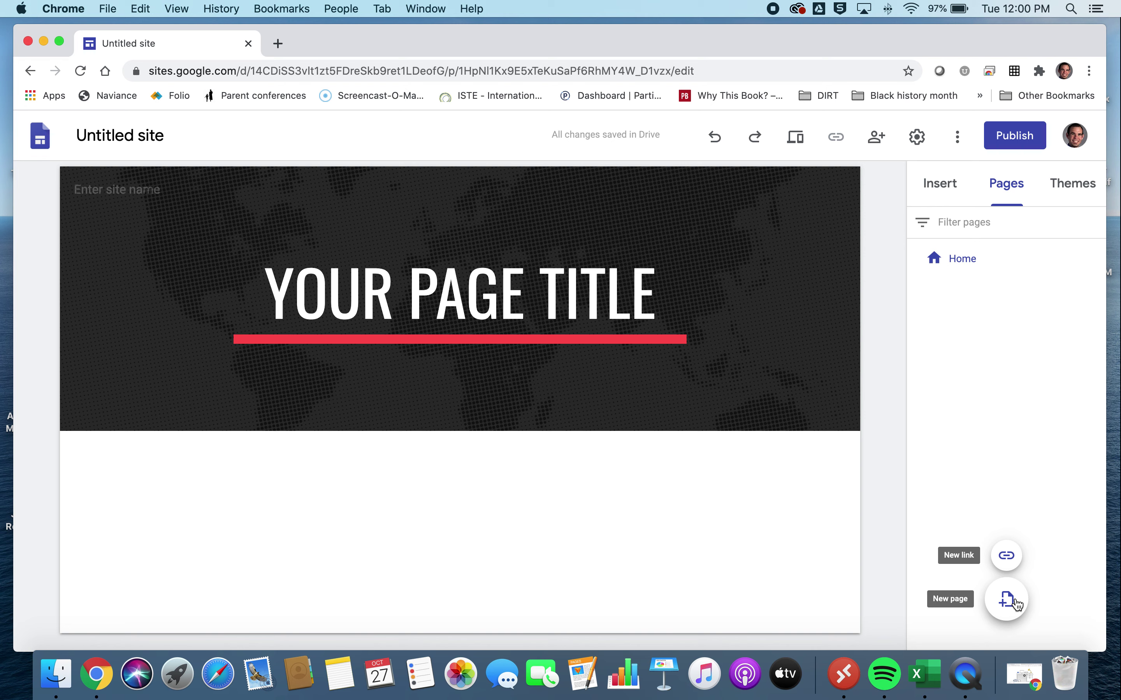
click(1007, 601)
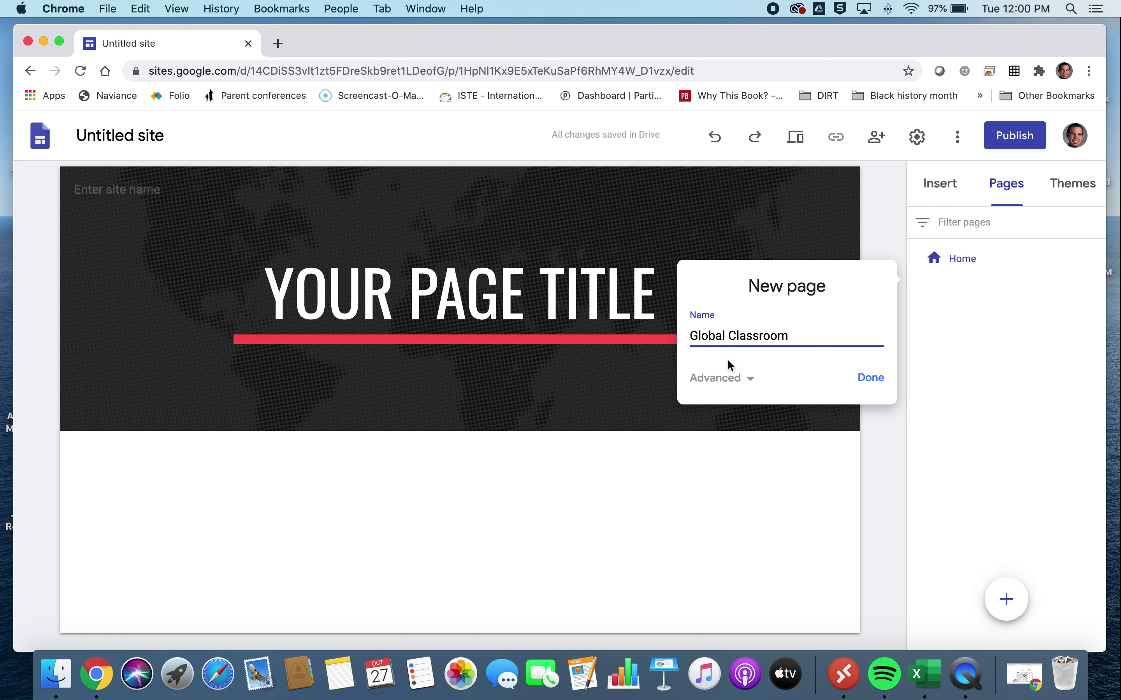
text(Global Classroom)
click(871, 379)
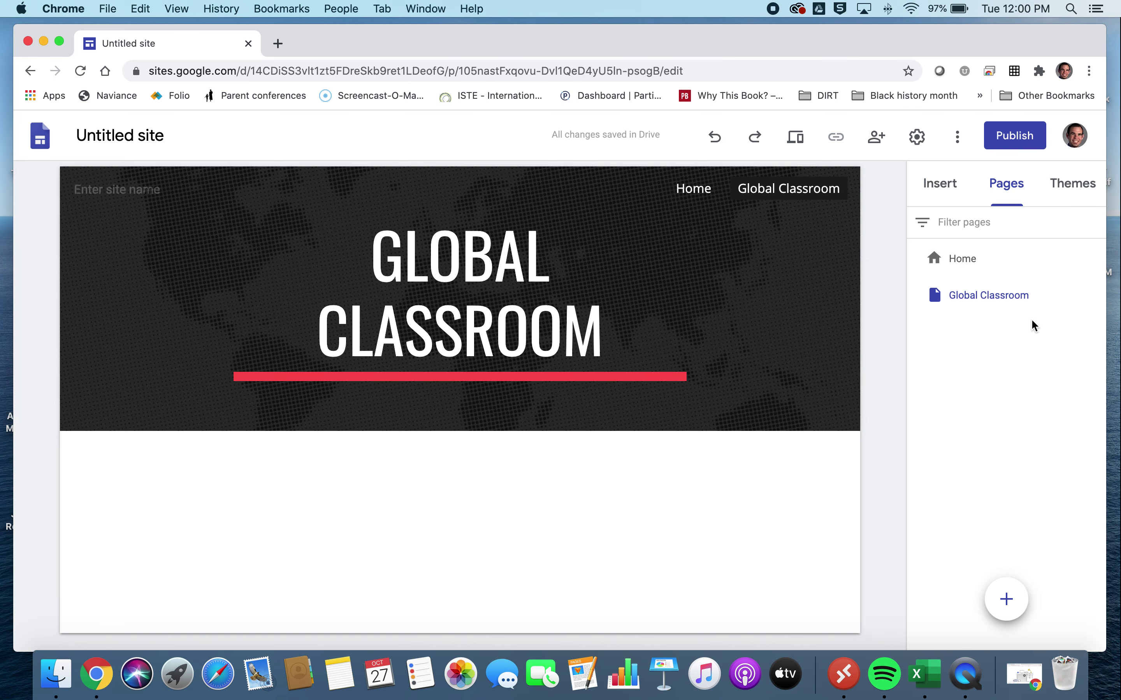
click(1006, 599)
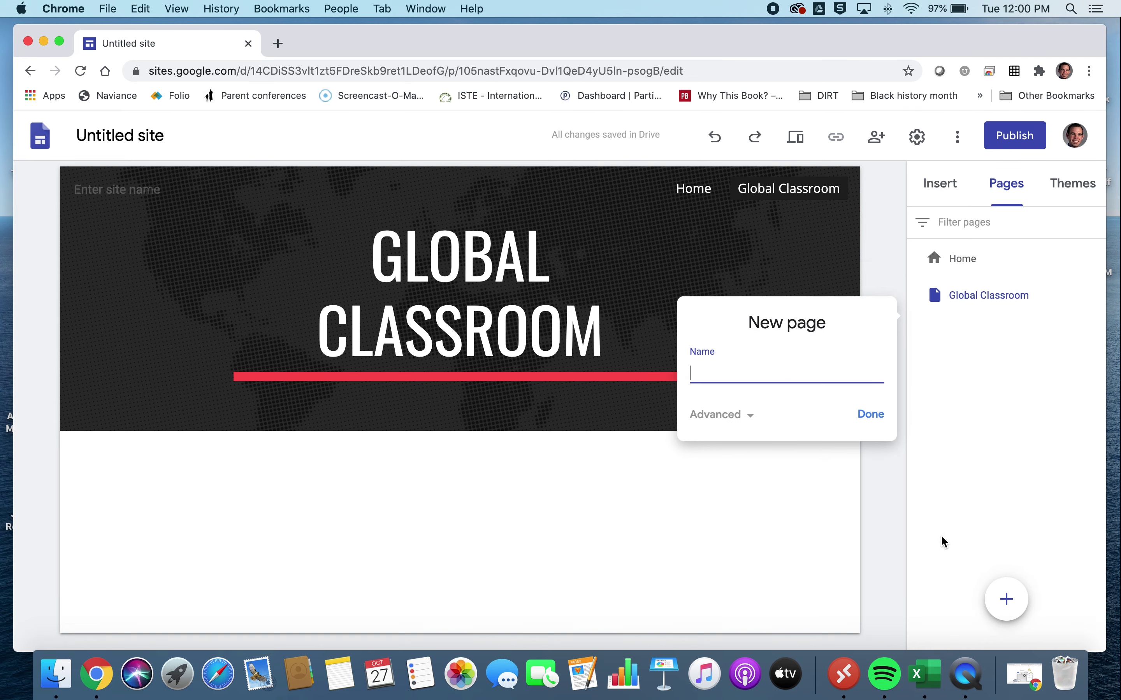
text(Candy dispenser)
click(870, 414)
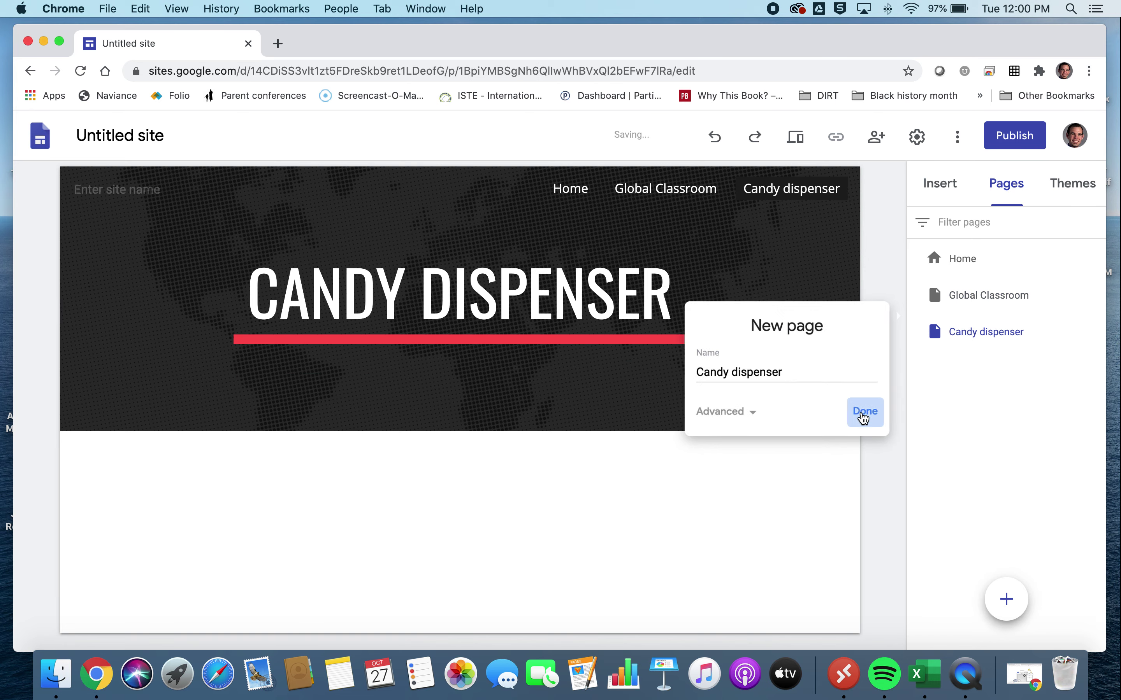
click(1097, 331)
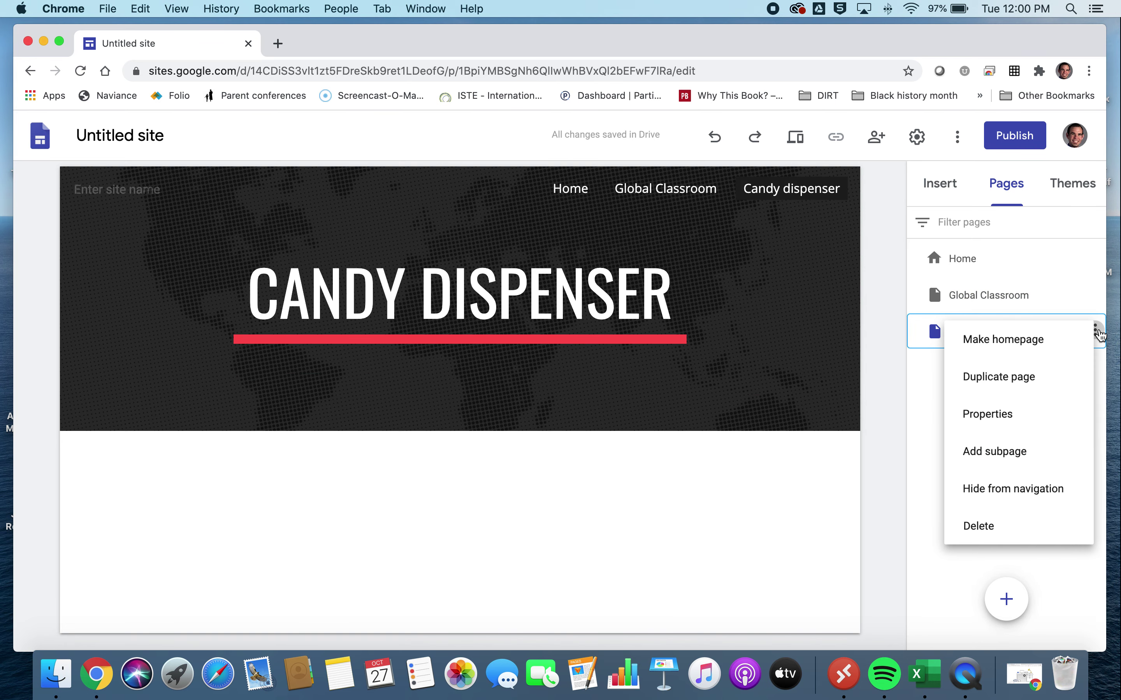
click(991, 430)
click(869, 435)
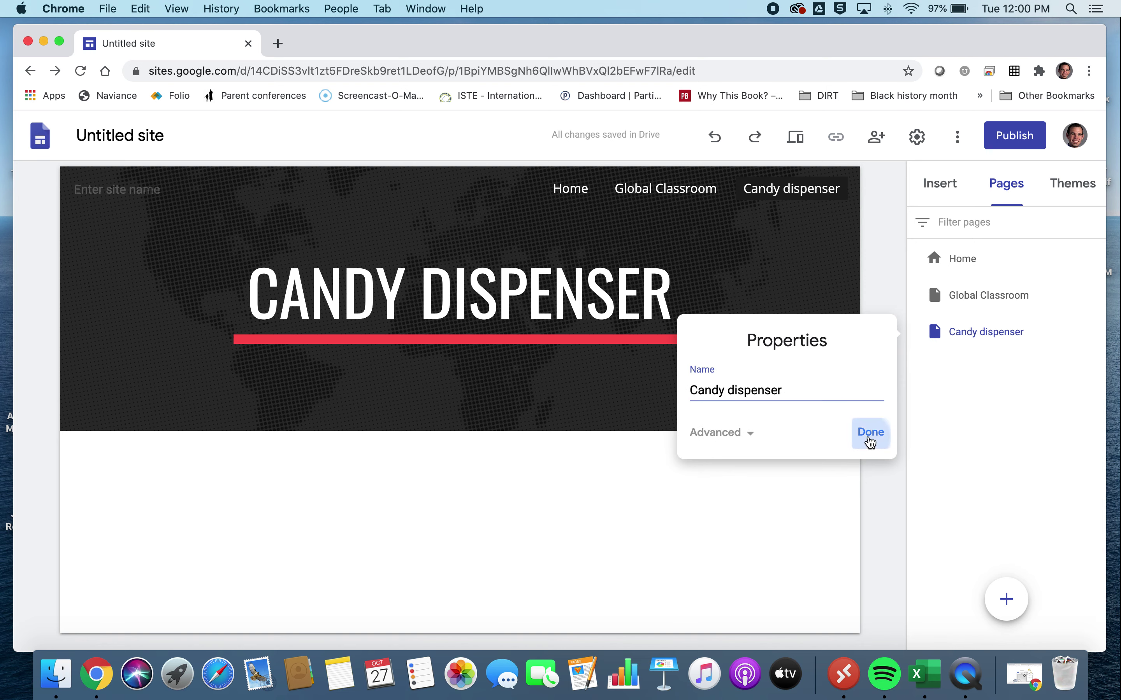
click(1095, 332)
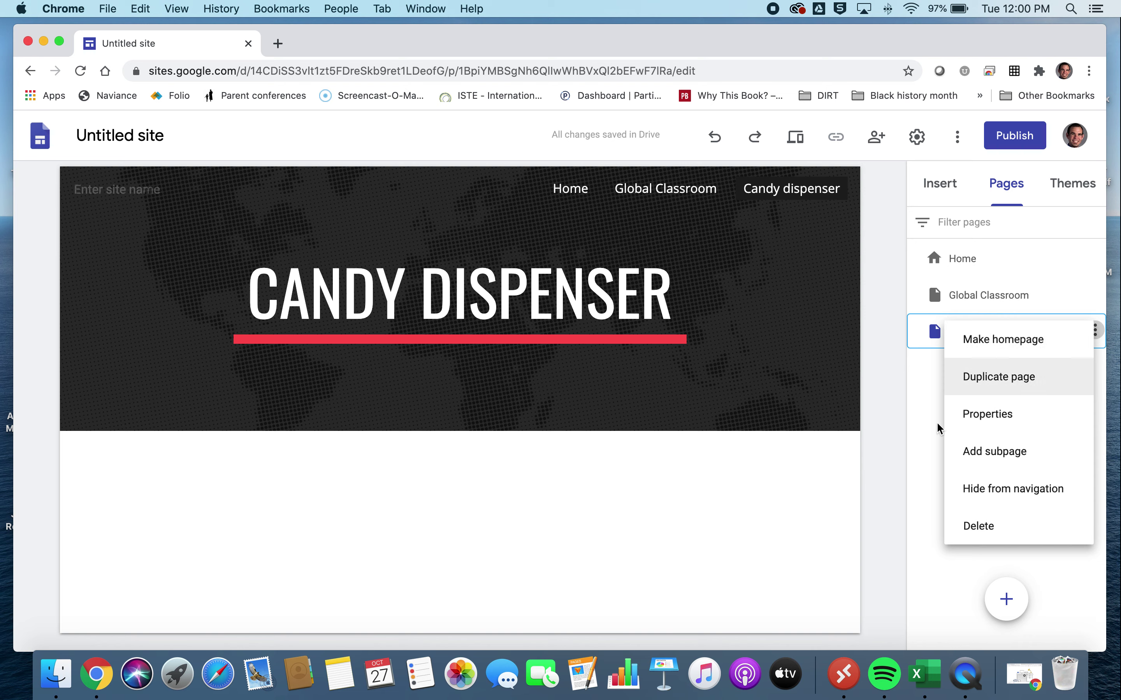
click(967, 383)
drag(1013, 333, 1001, 283)
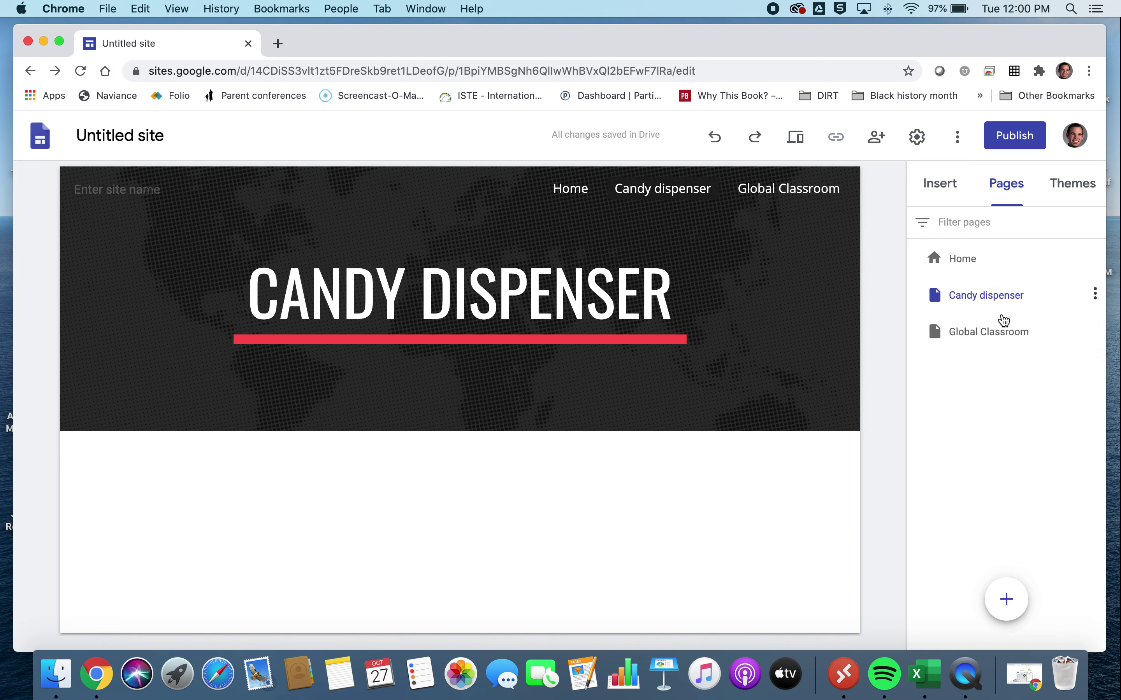
drag(1038, 313, 1040, 351)
click(968, 296)
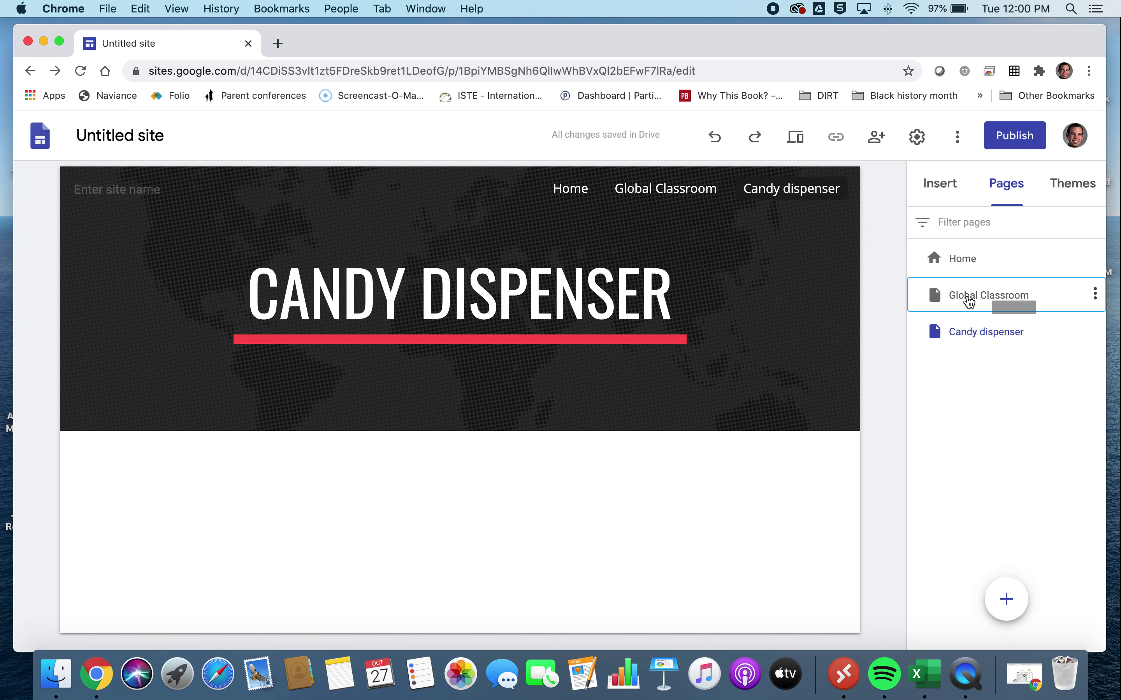
click(965, 262)
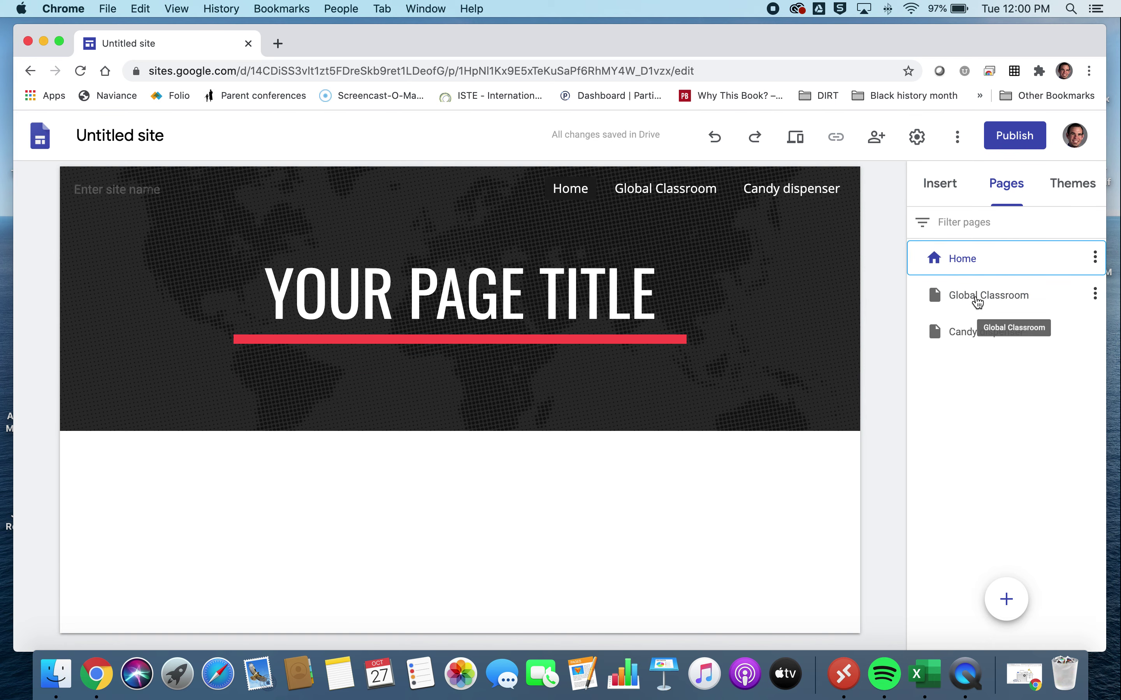
click(977, 331)
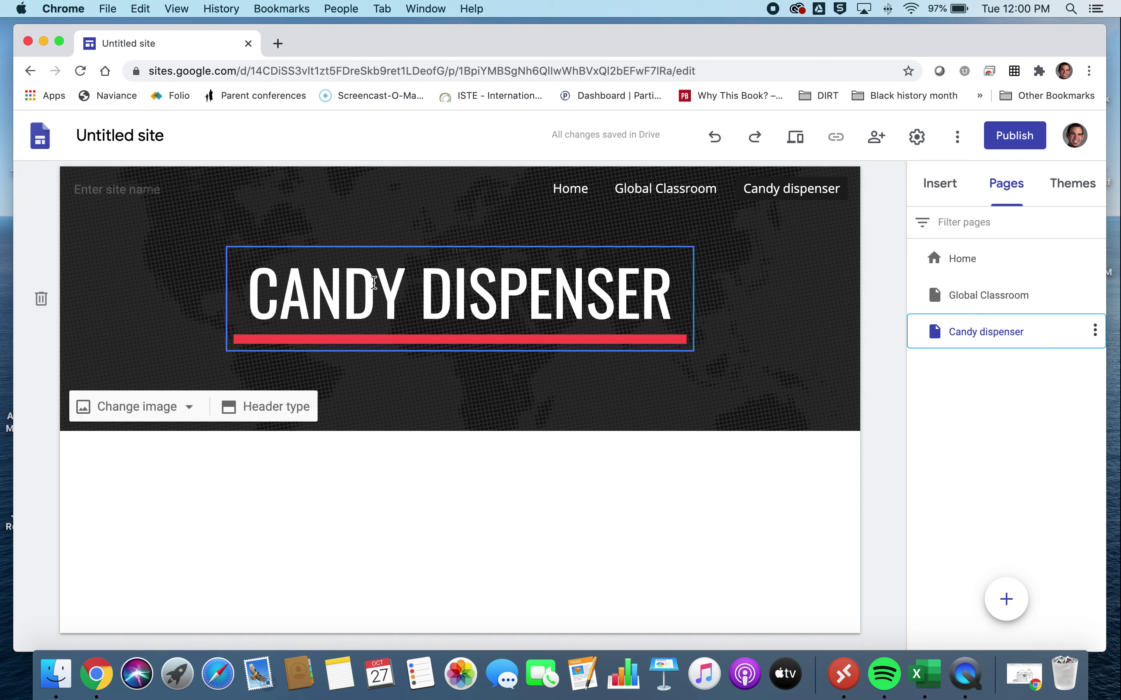
click(945, 186)
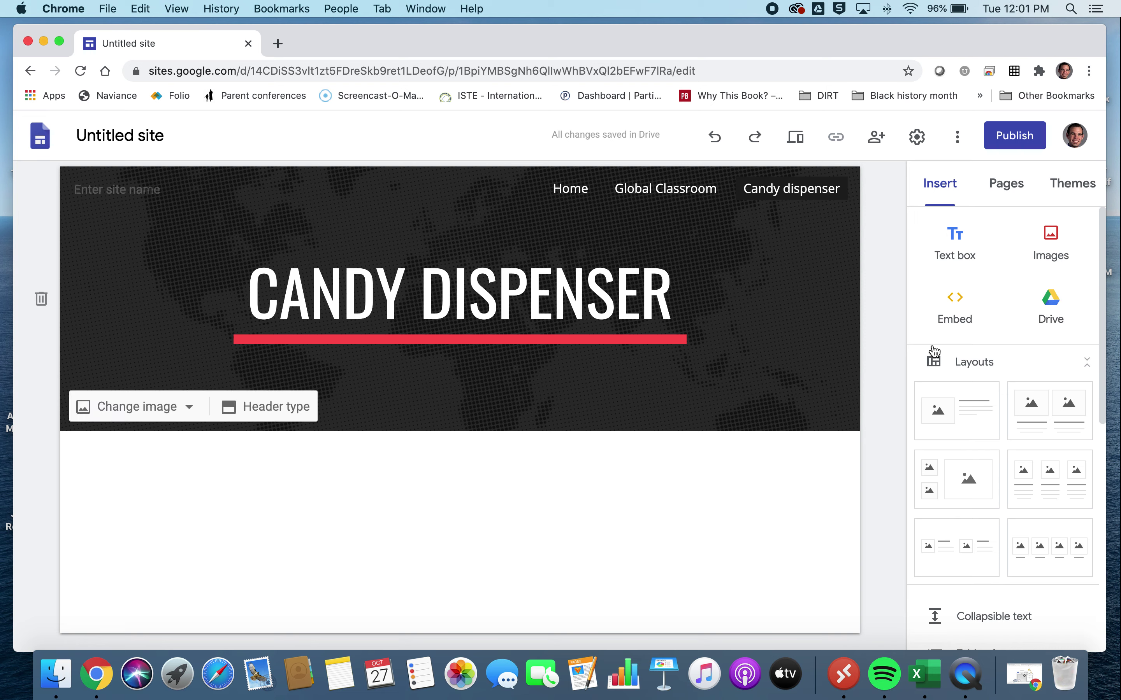
Step: Scroll through the Insert panel's available elements and layouts
scroll(1014, 503, down, 2)
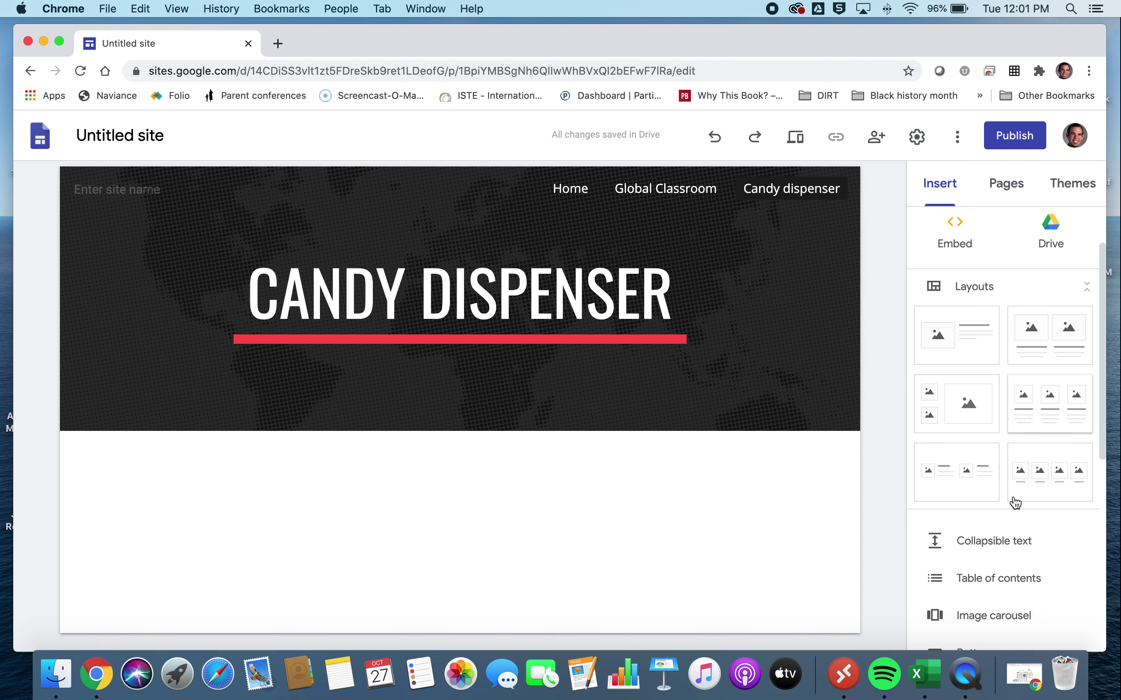
scroll(1014, 502, up, 2)
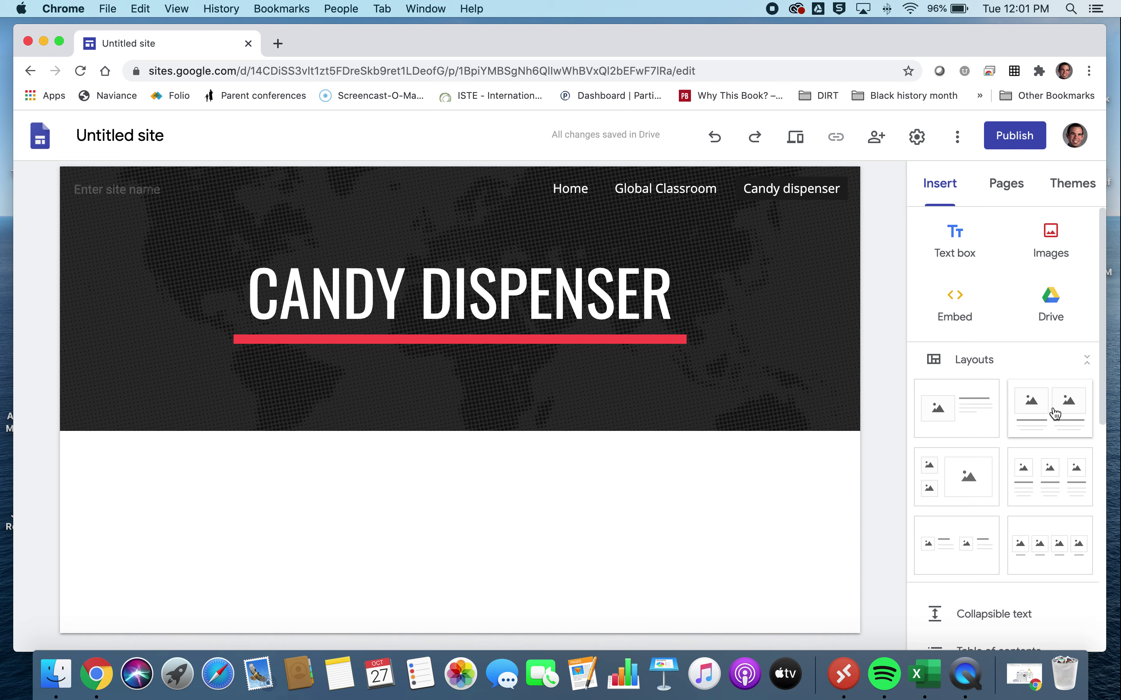
Step: Drag a two-image layout, then an image-beside-text layout below it, onto the Candy dispenser page
drag(1056, 412, 474, 508)
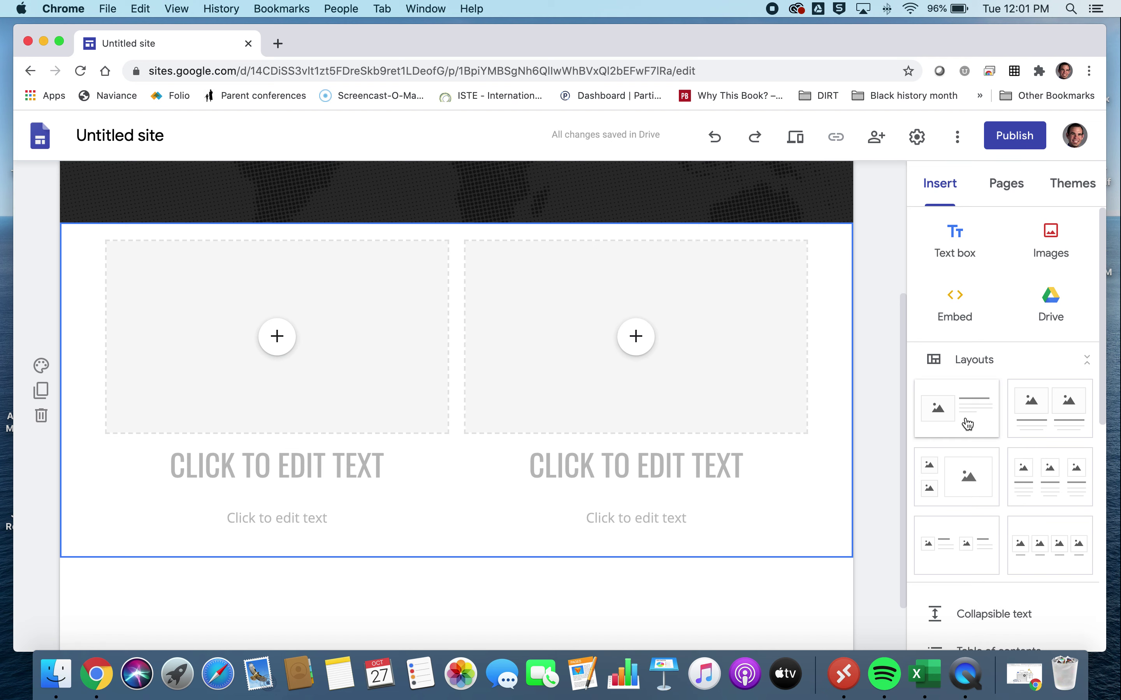
drag(966, 423, 534, 582)
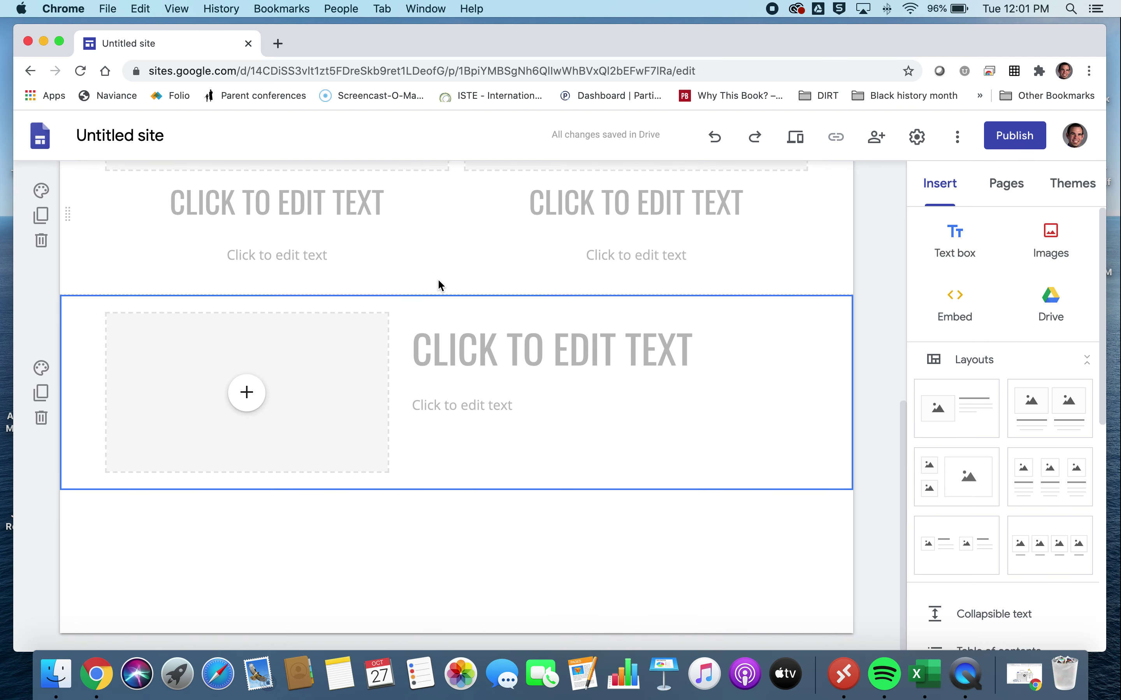
scroll(560, 446, up, 5)
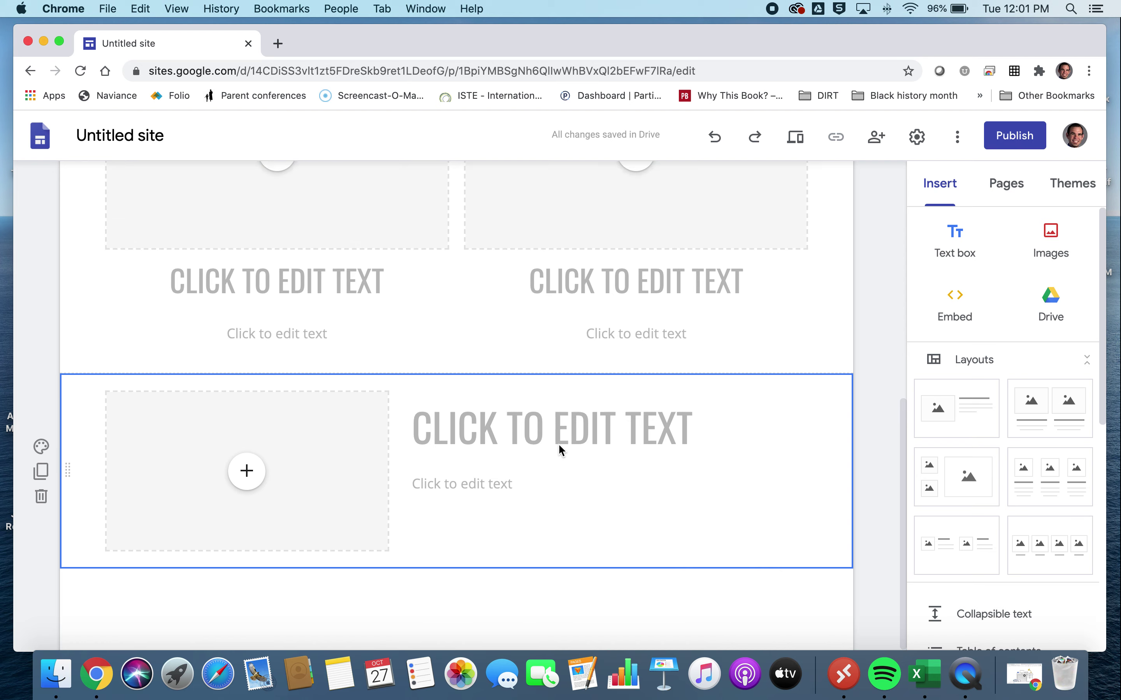
scroll(560, 446, down, 4)
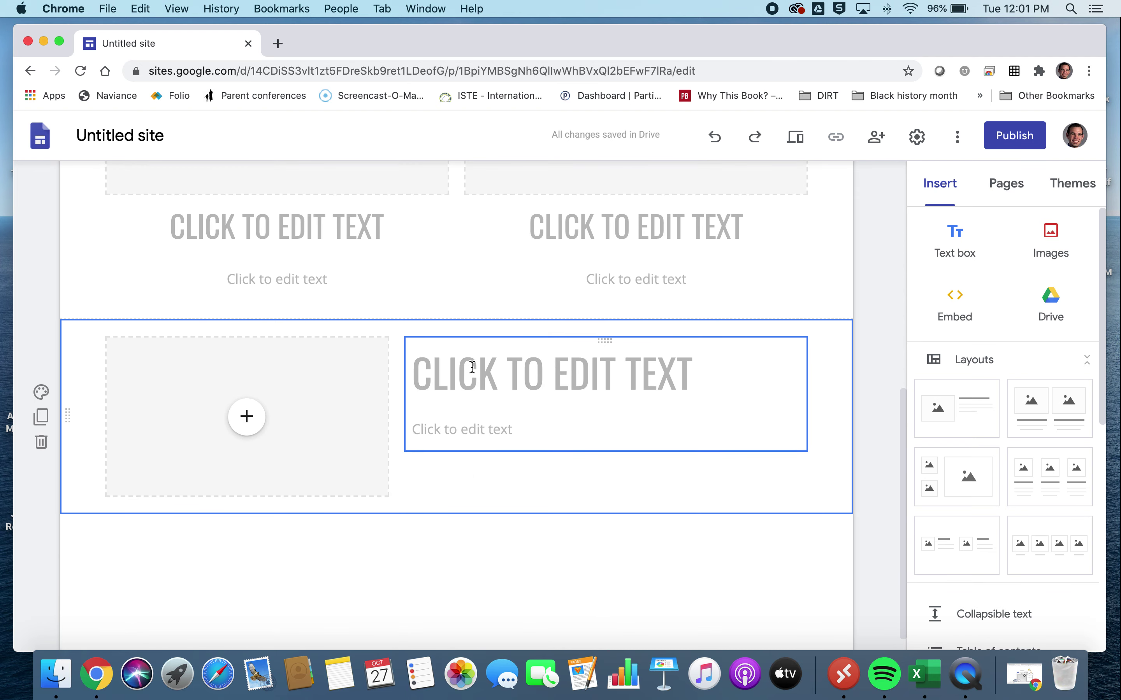
click(470, 366)
Step: Type 'DEMO LAYOUT' as the section heading and 'Check out this picture' as its body
text(DEMO )
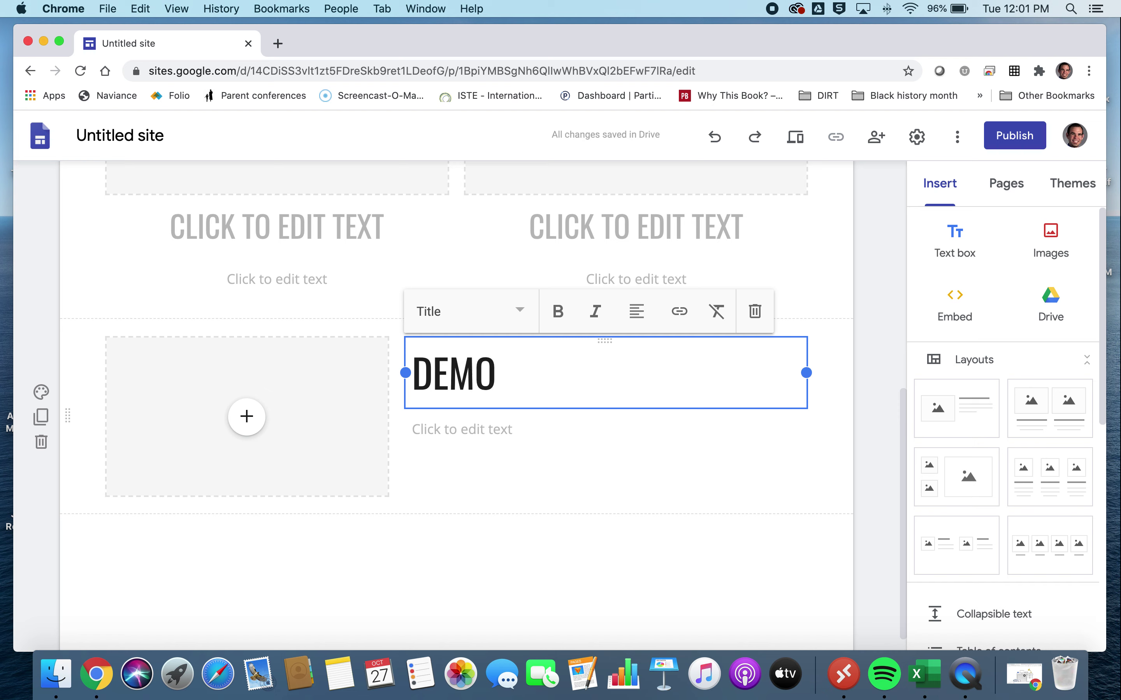
text(LAYOUT)
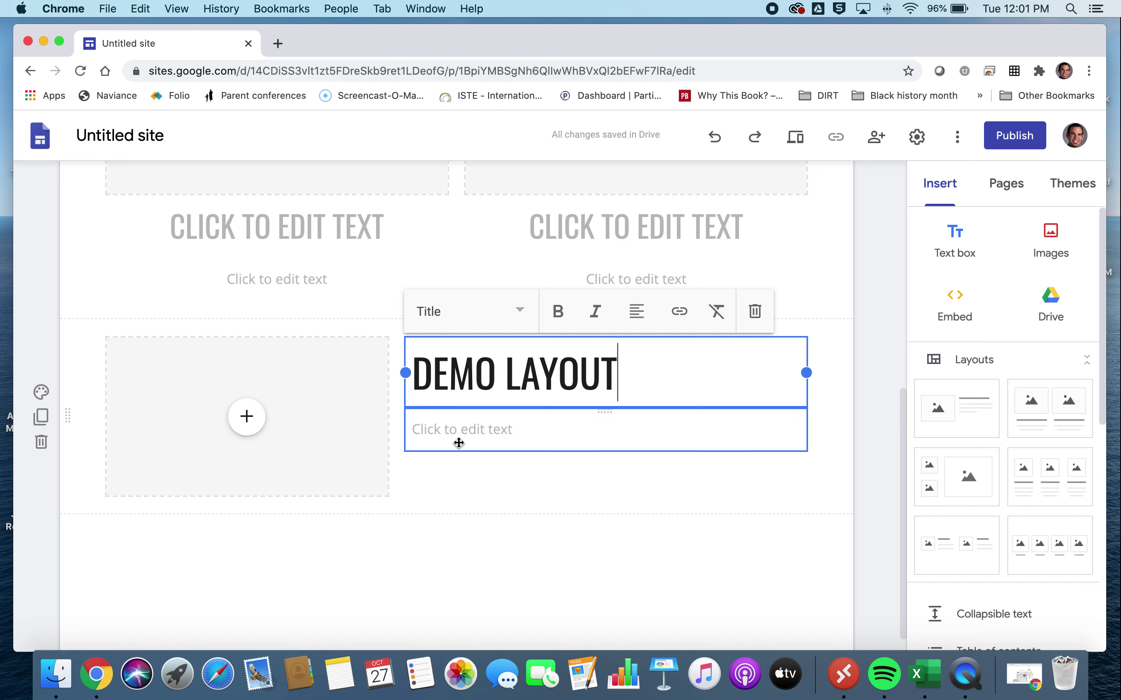
click(459, 444)
click(445, 436)
text(Ch)
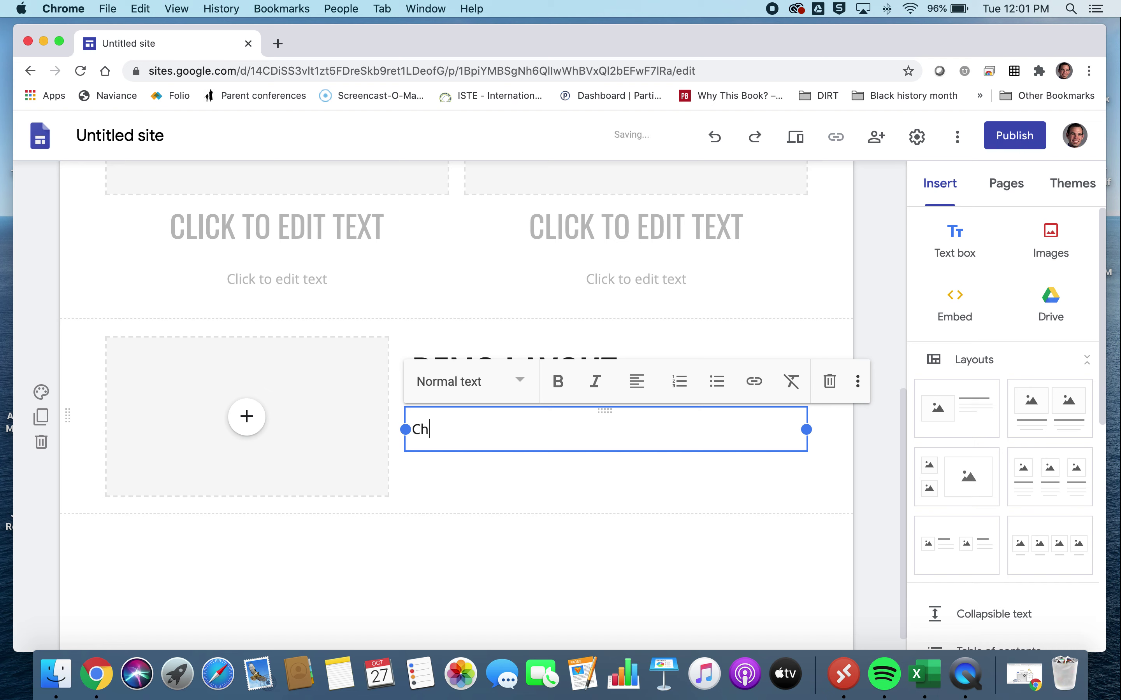
text(eck out this picture)
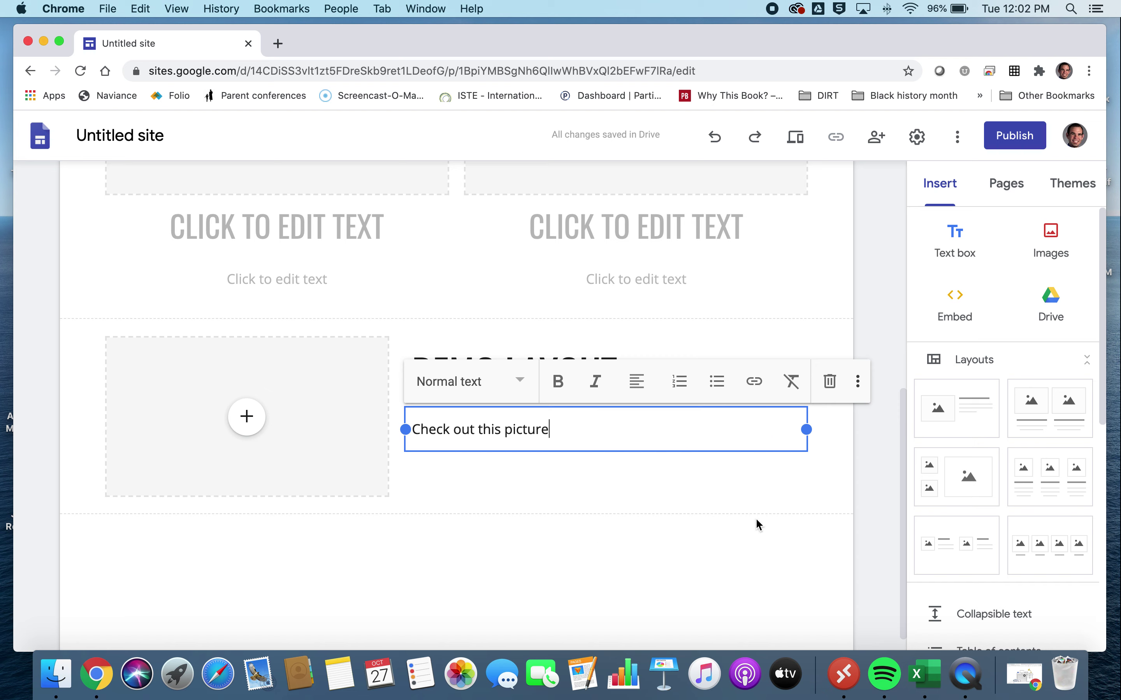
scroll(1004, 549, down, 7)
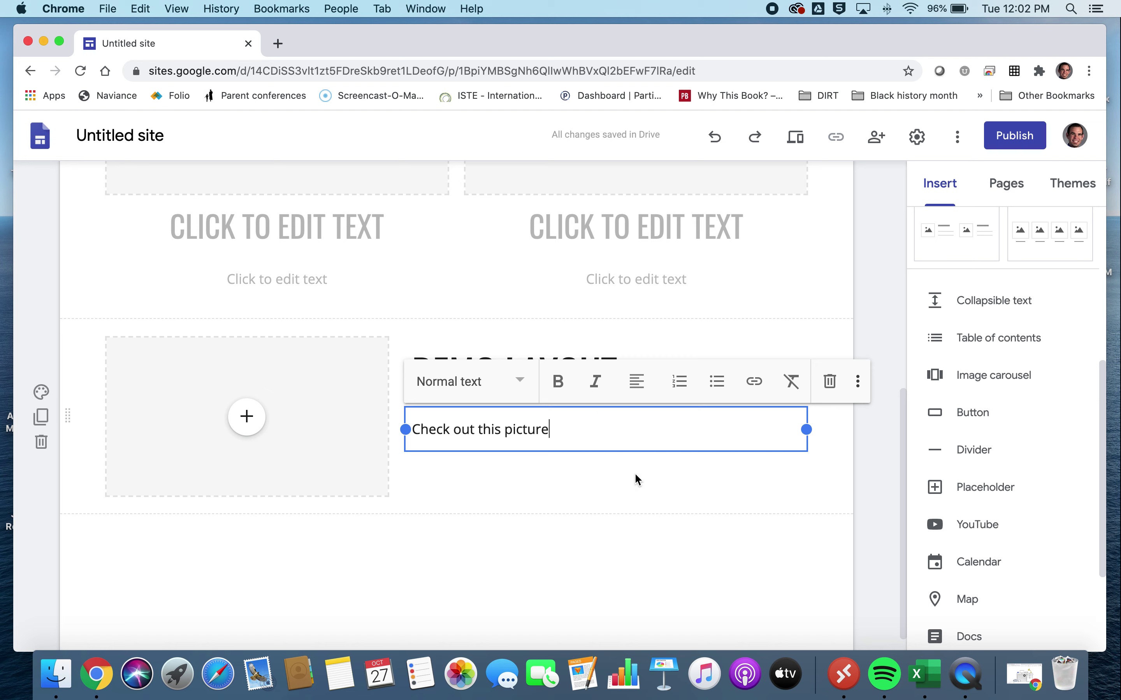
Step: Switch the DEMO LAYOUT section's background to the red Emphasis 2 style
click(41, 393)
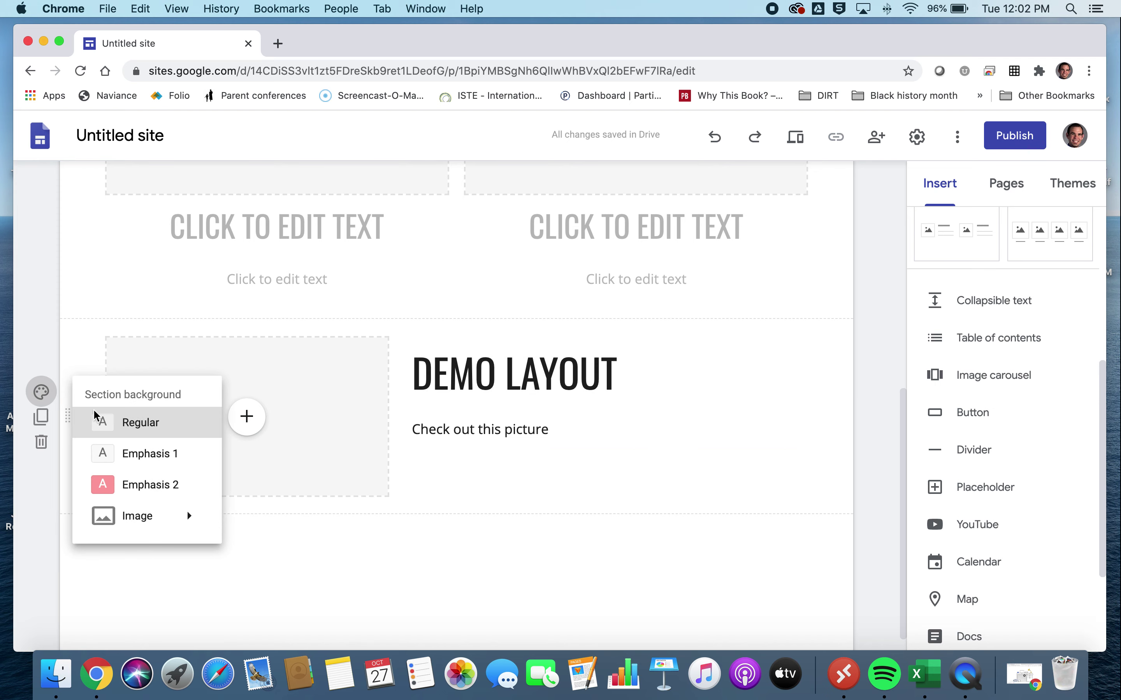
click(142, 484)
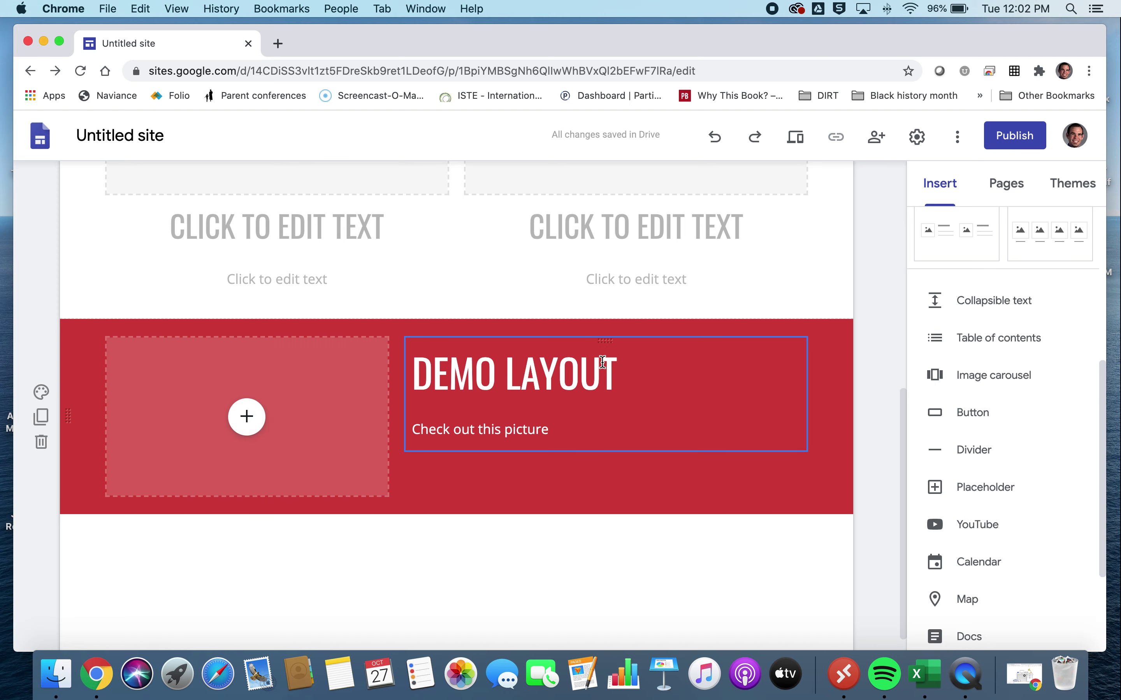
scroll(600, 365, up, 3)
scroll(368, 365, up, 4)
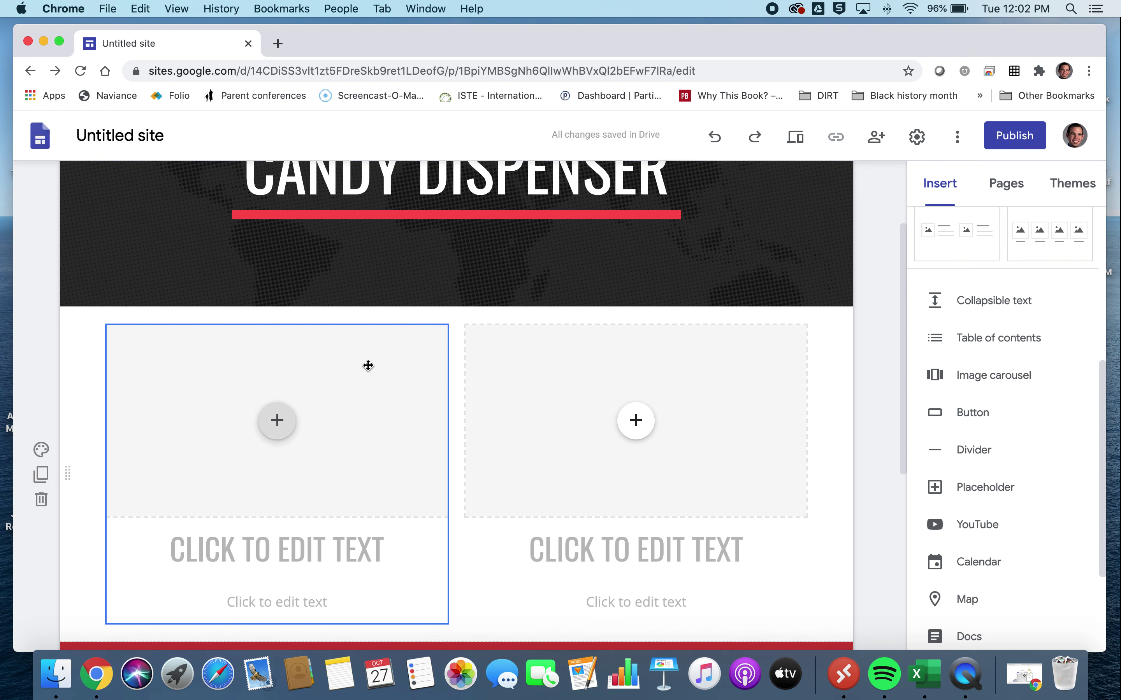
scroll(368, 366, down, 2)
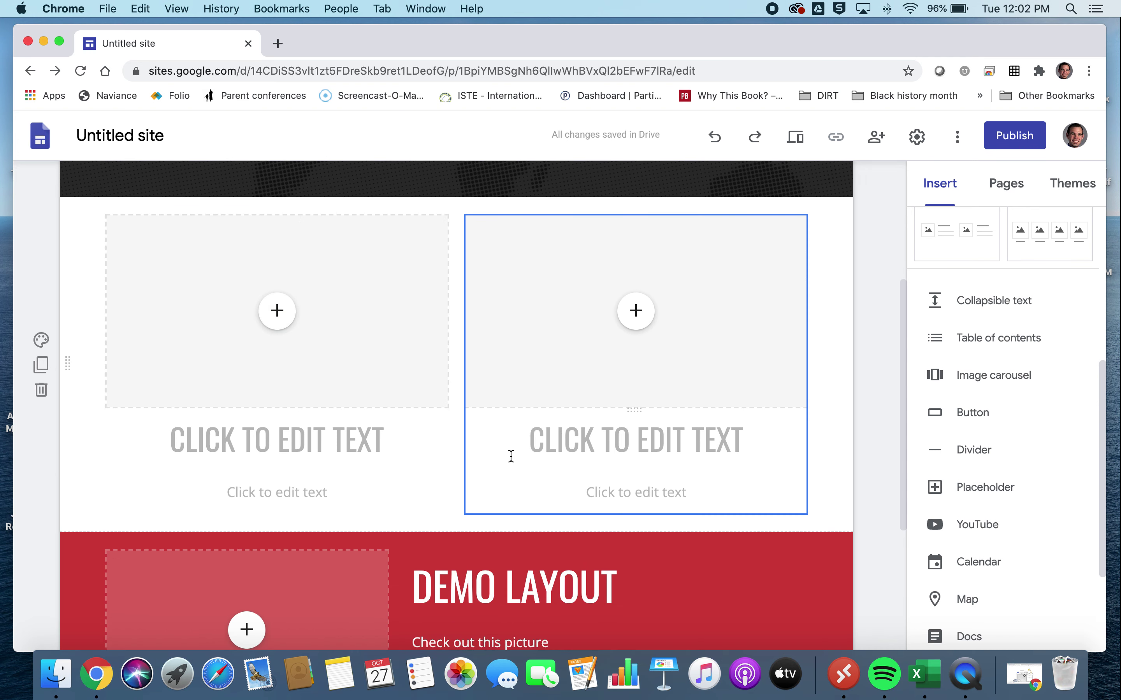
scroll(720, 533, down, 1)
scroll(719, 532, down, 5)
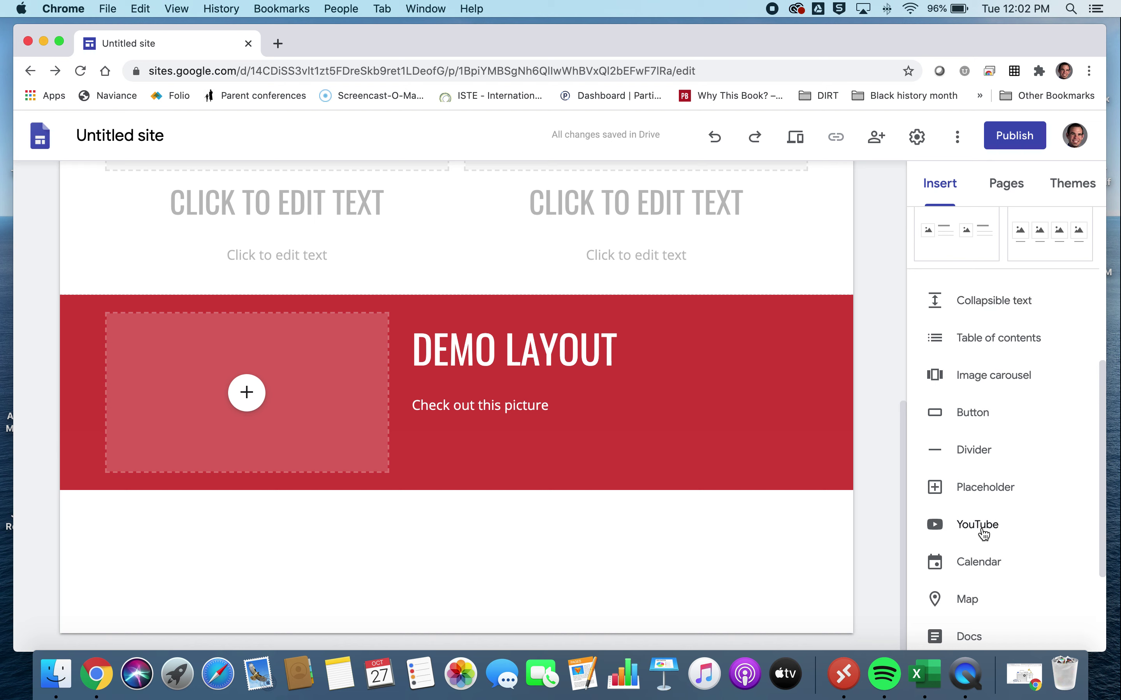
scroll(984, 533, down, 2)
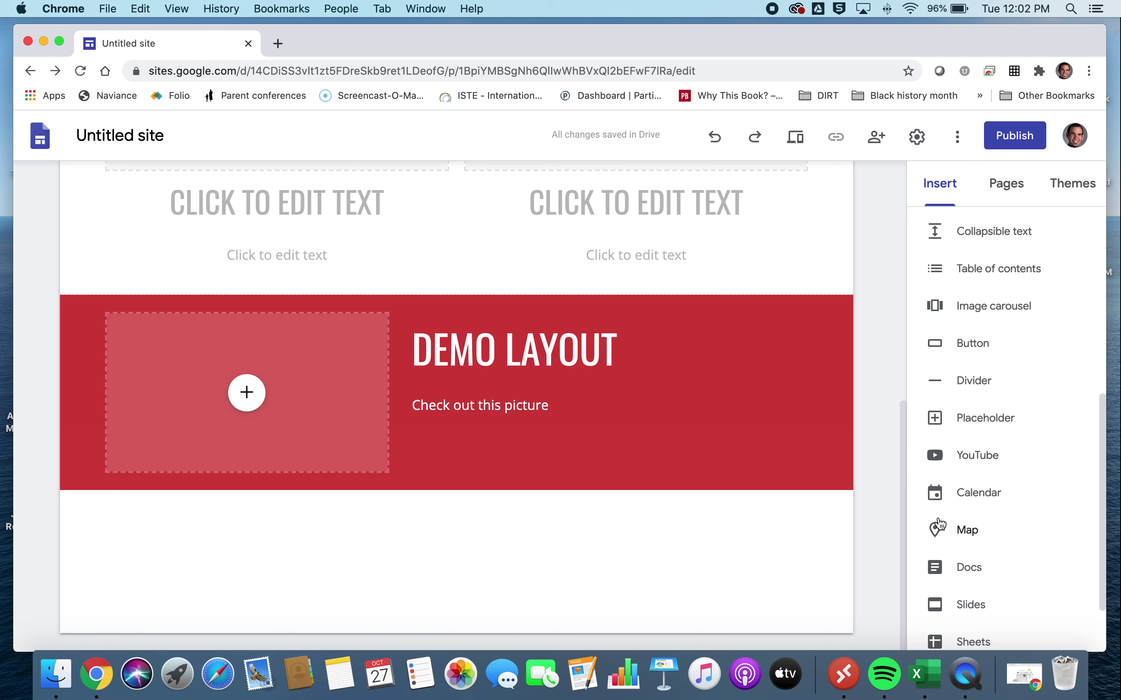
scroll(989, 469, down, 3)
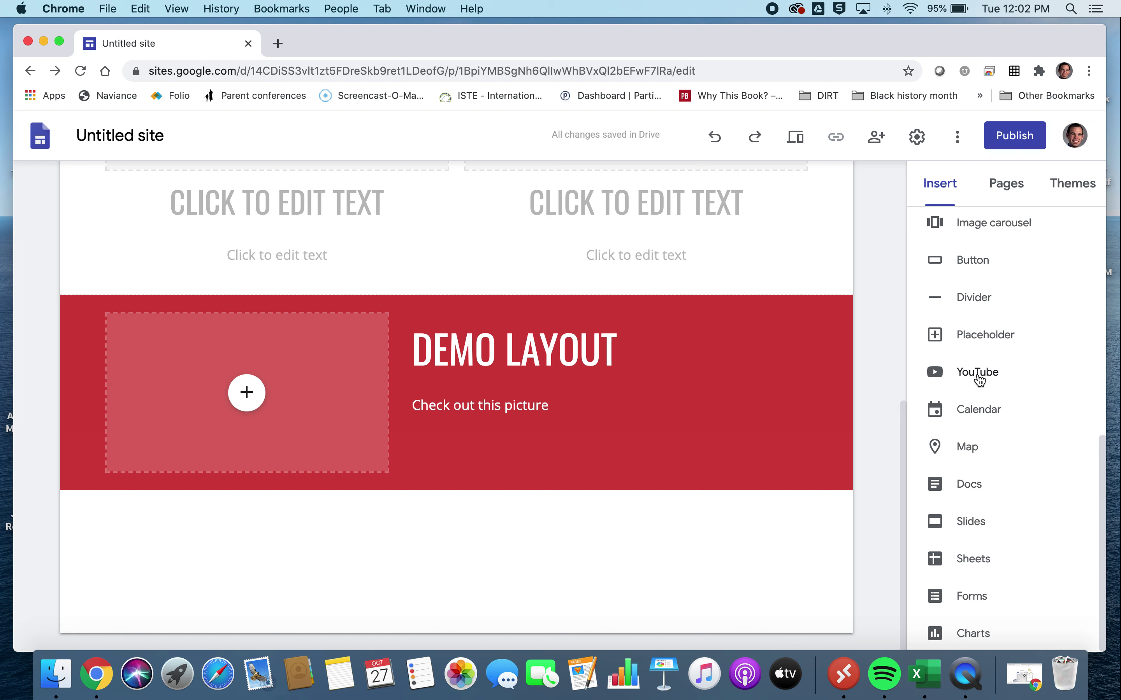
scroll(979, 380, up, 5)
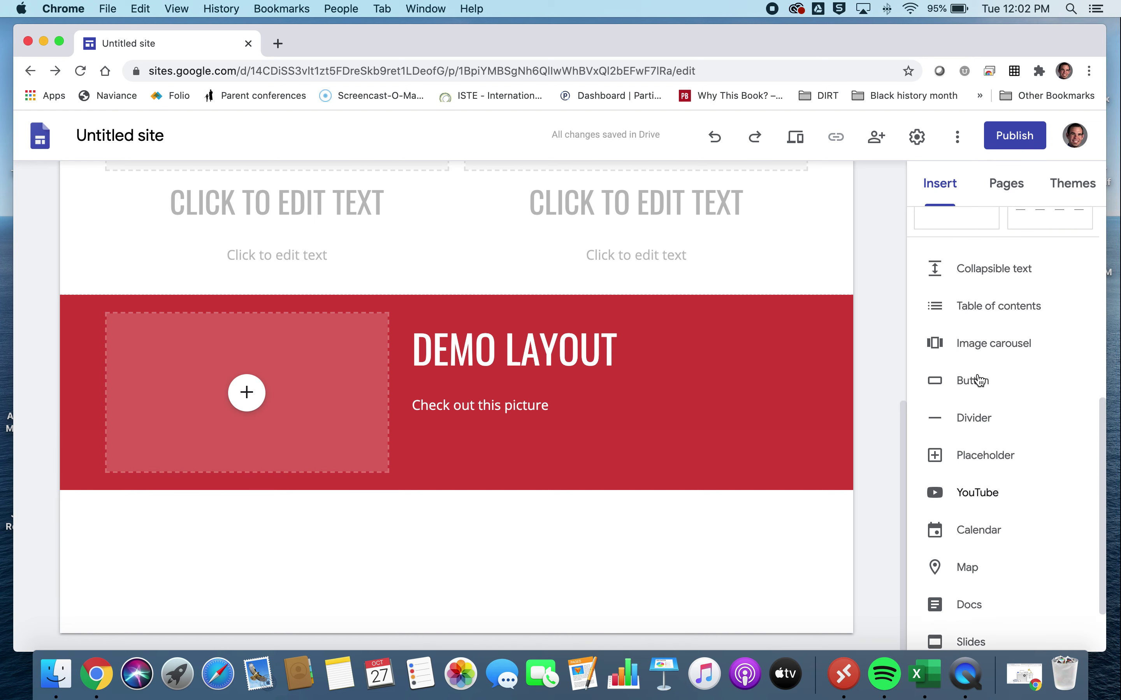
scroll(979, 380, up, 8)
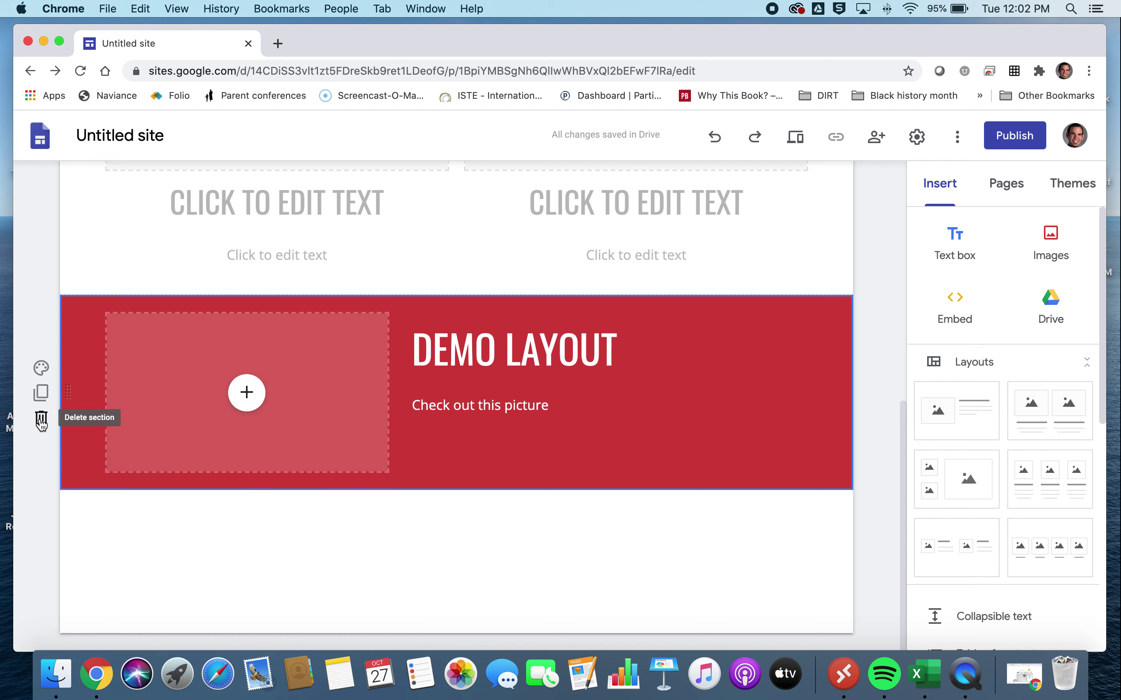
Step: Delete the red DEMO LAYOUT section and switch to editing the Home page
click(41, 420)
scroll(288, 370, up, 5)
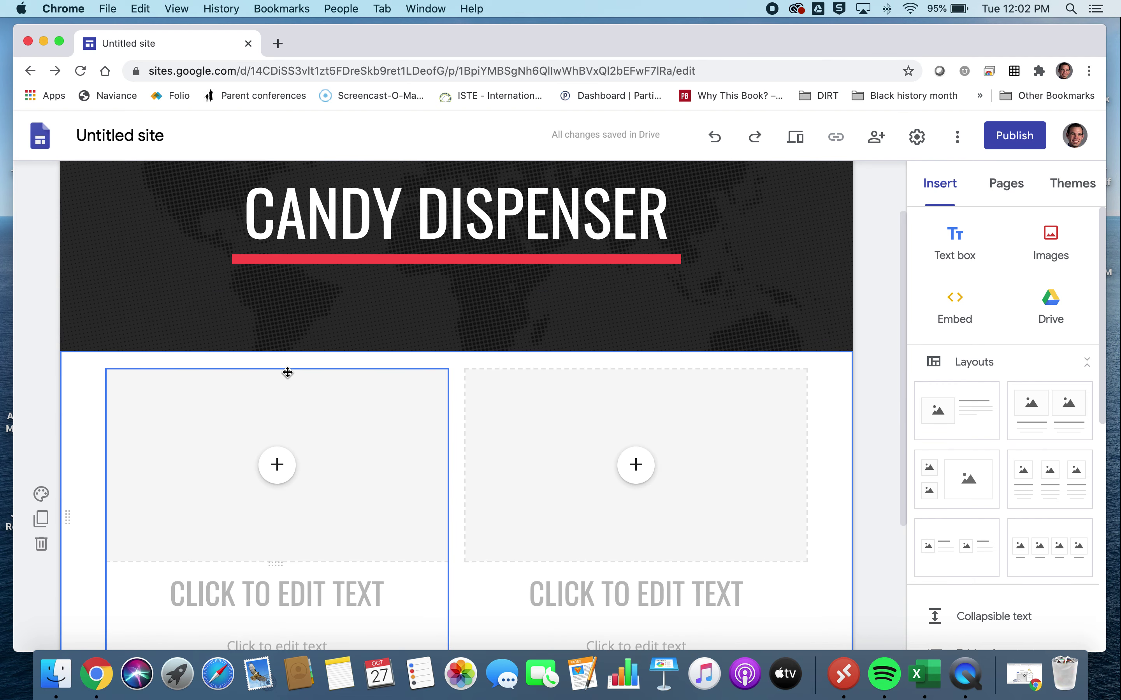
scroll(93, 408, up, 3)
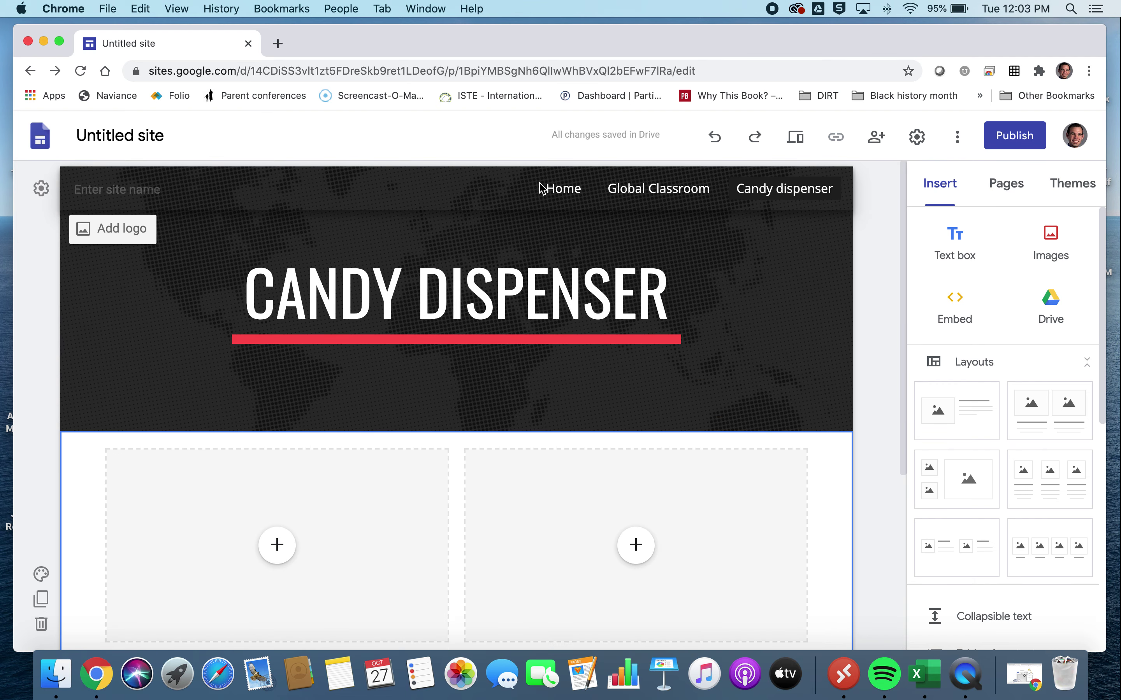
click(561, 189)
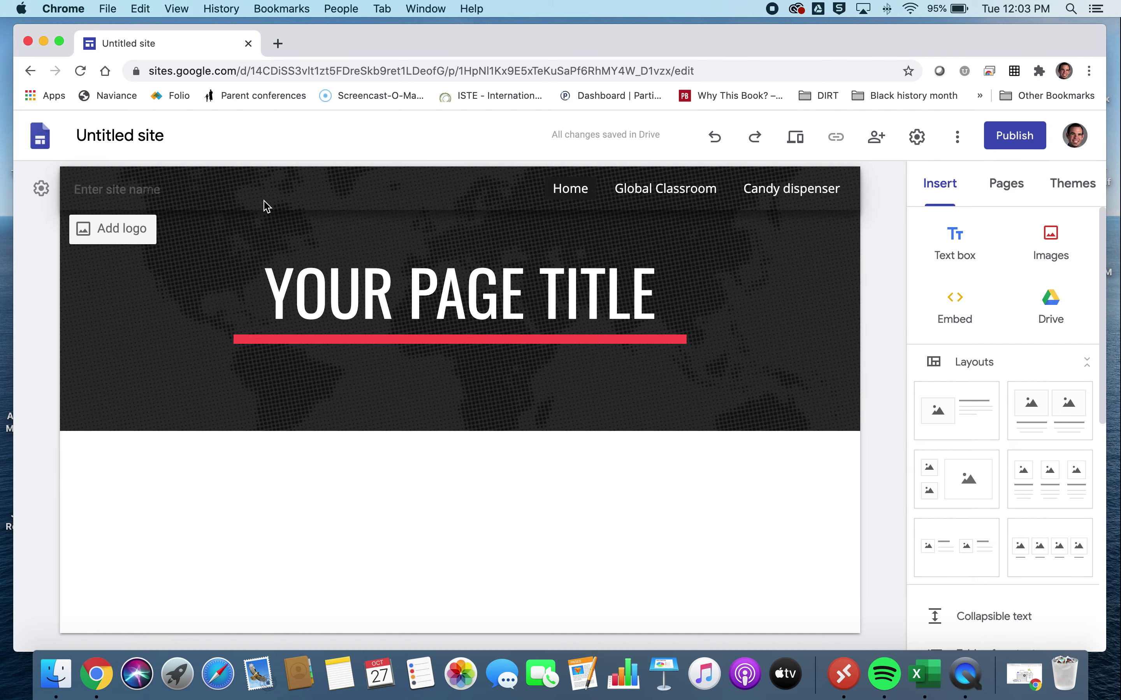
click(144, 190)
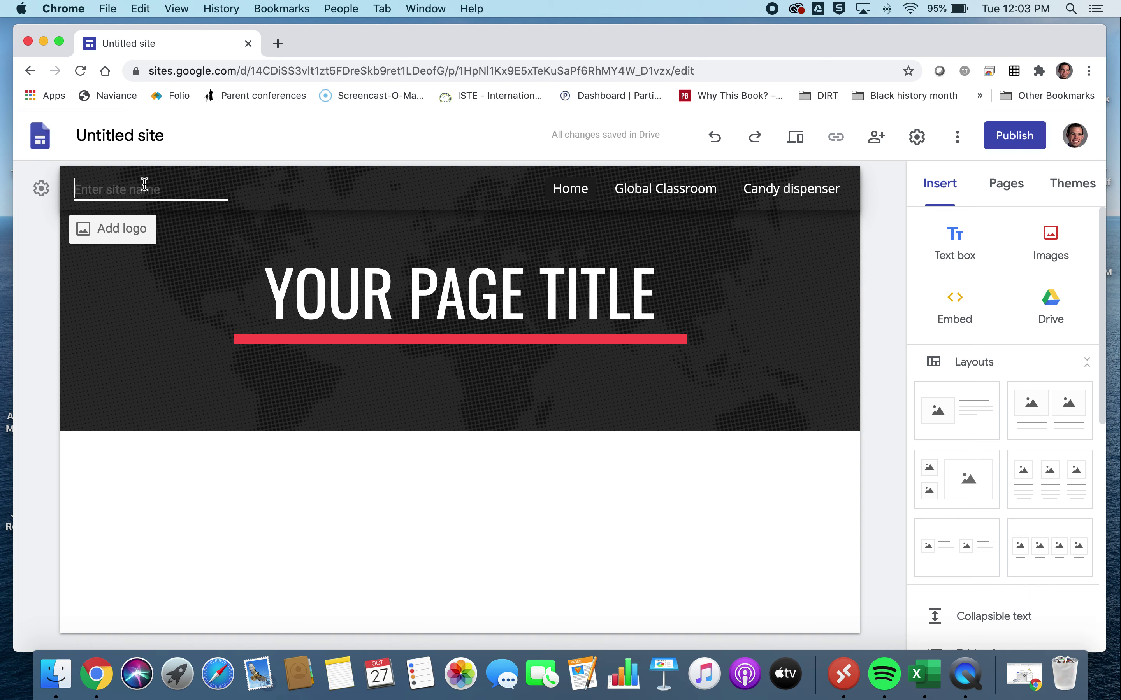
text(Mr. G's)
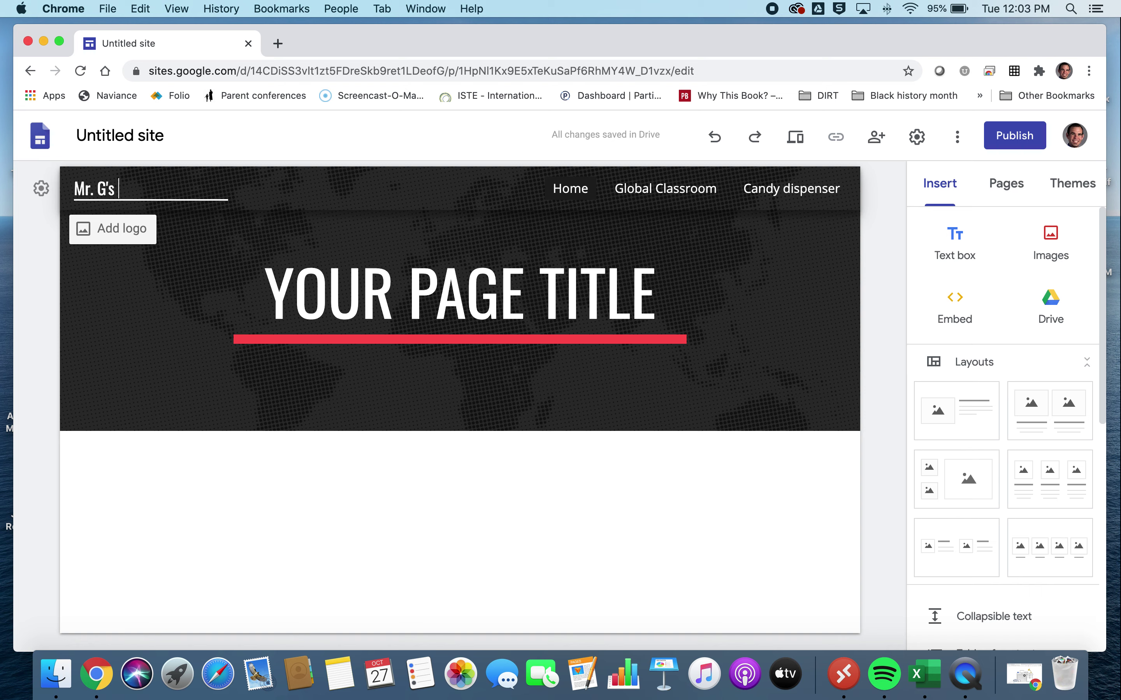
text( Design Thinking Page)
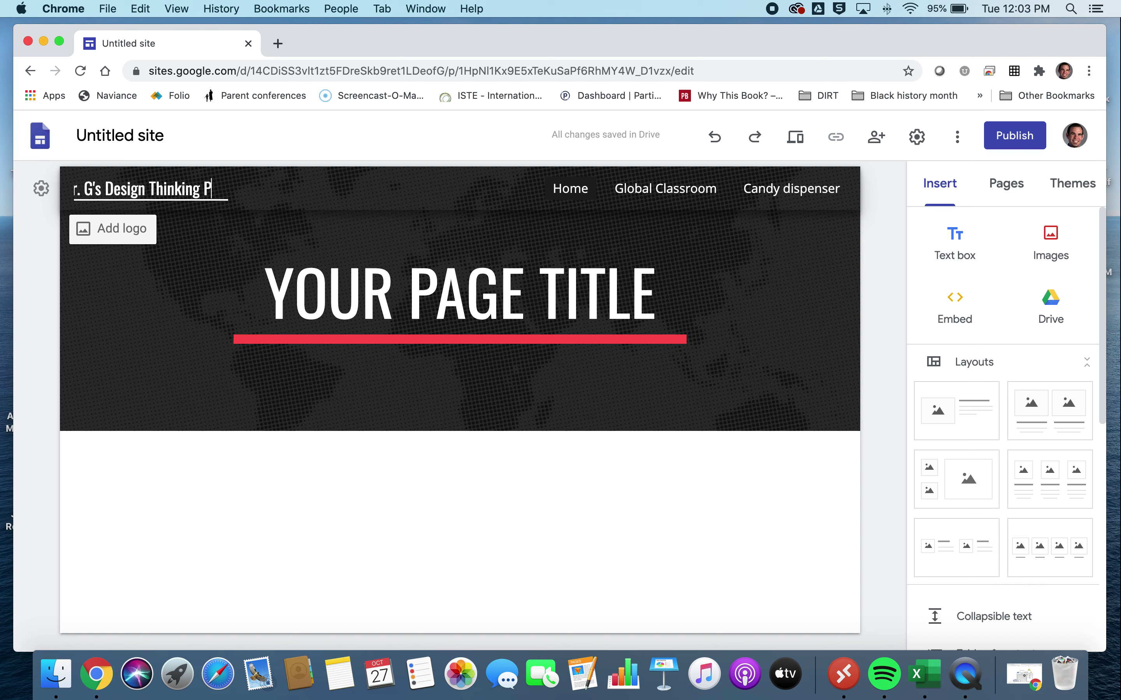
click(39, 394)
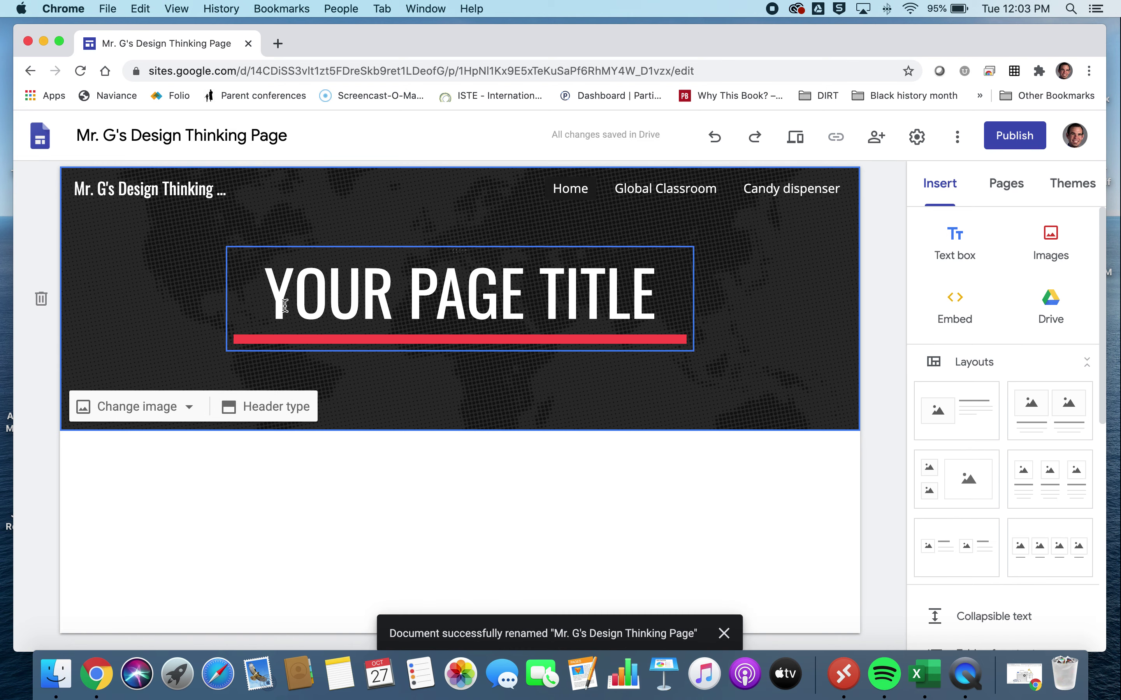
mouse_move(228, 204)
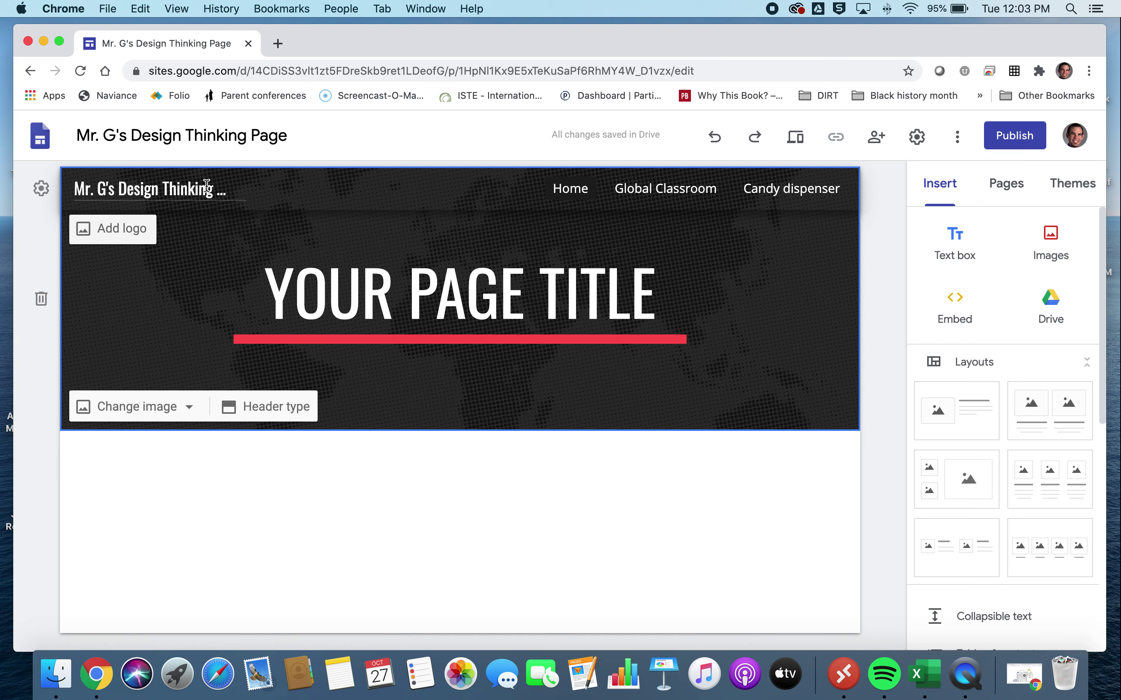
scroll(495, 426, down, 1)
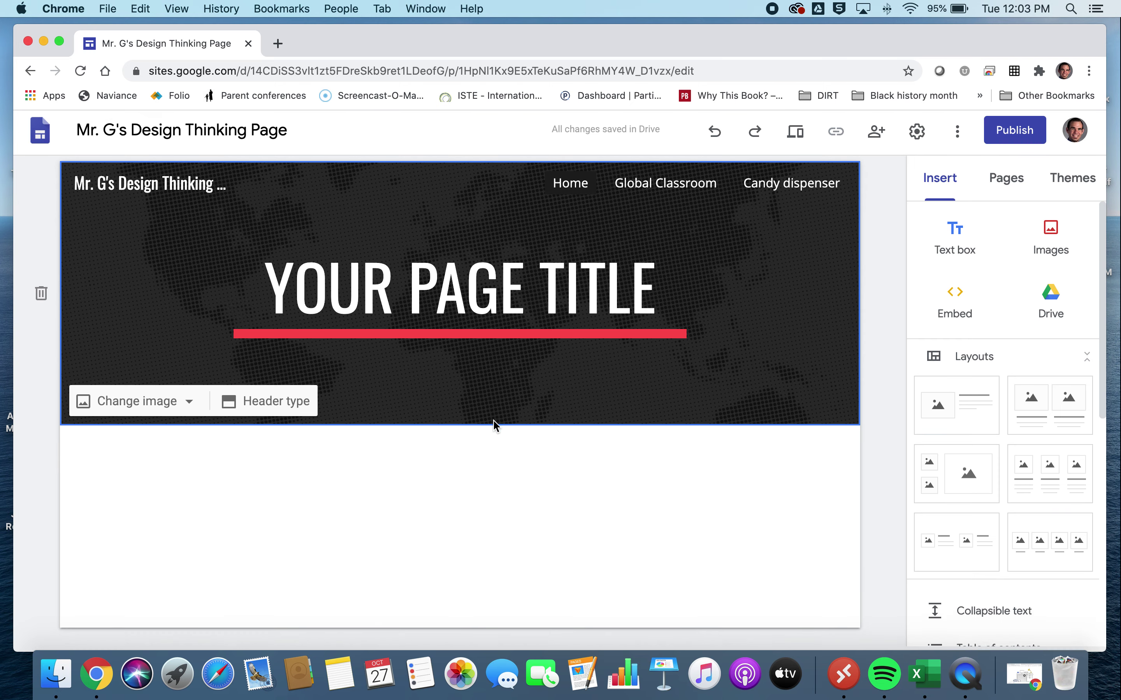
mouse_move(199, 191)
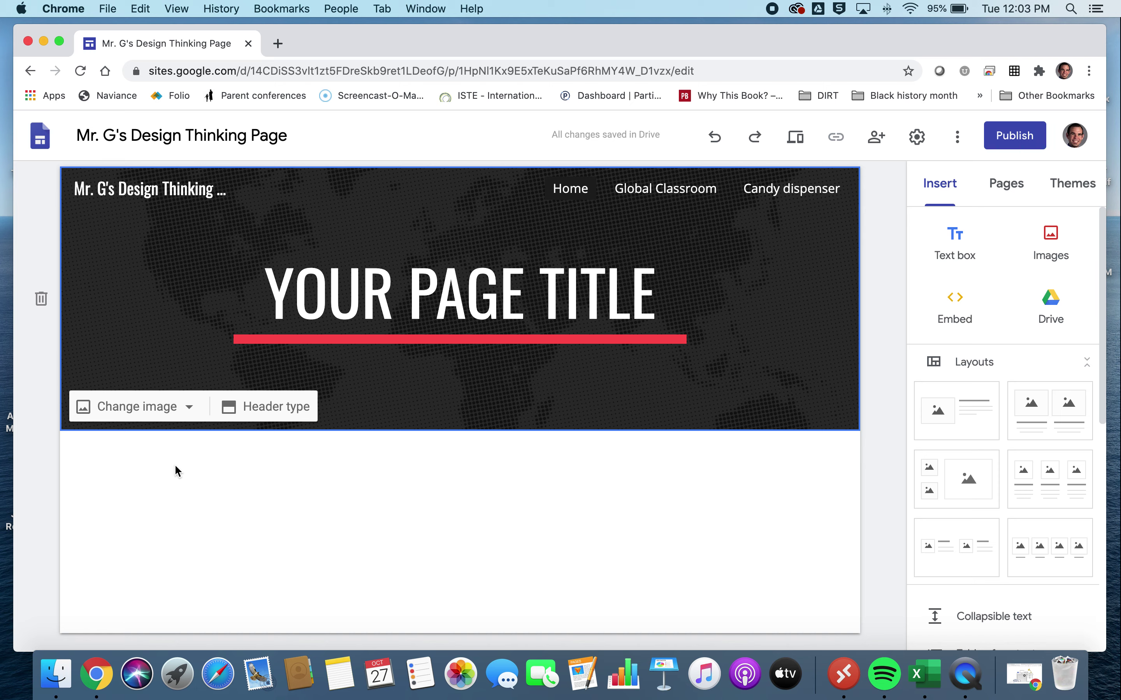
scroll(472, 508, down, 2)
Step: Insert a text box under the Home header reading 'Hello and welcome to my portfolio!'
double_click(109, 457)
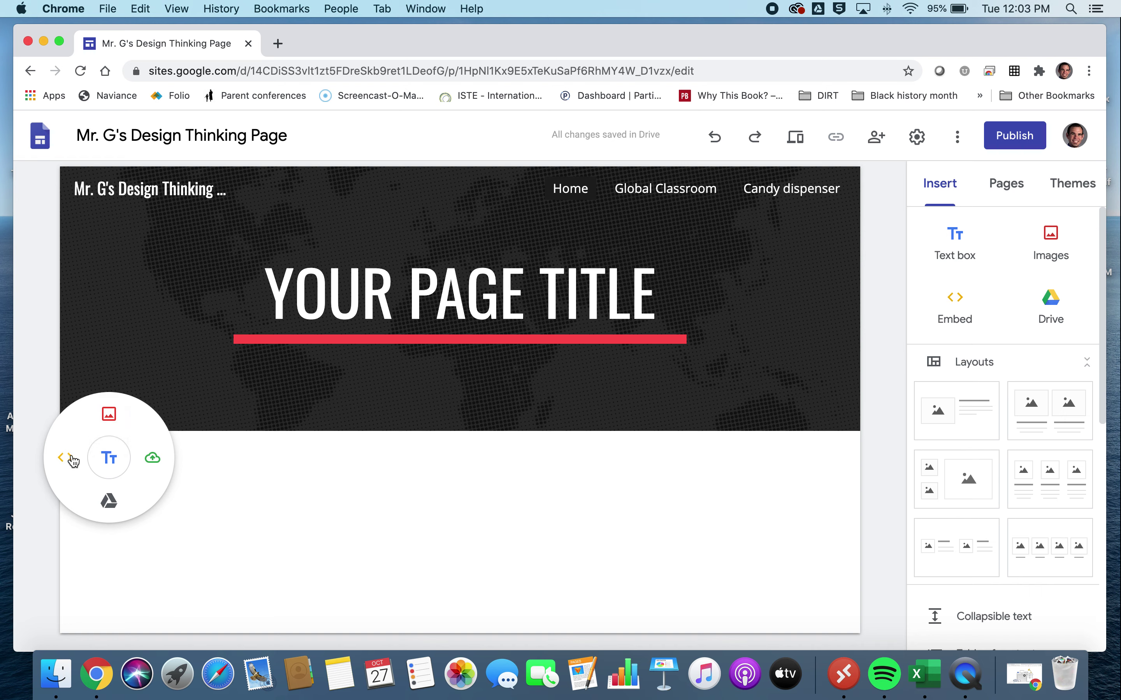
click(205, 474)
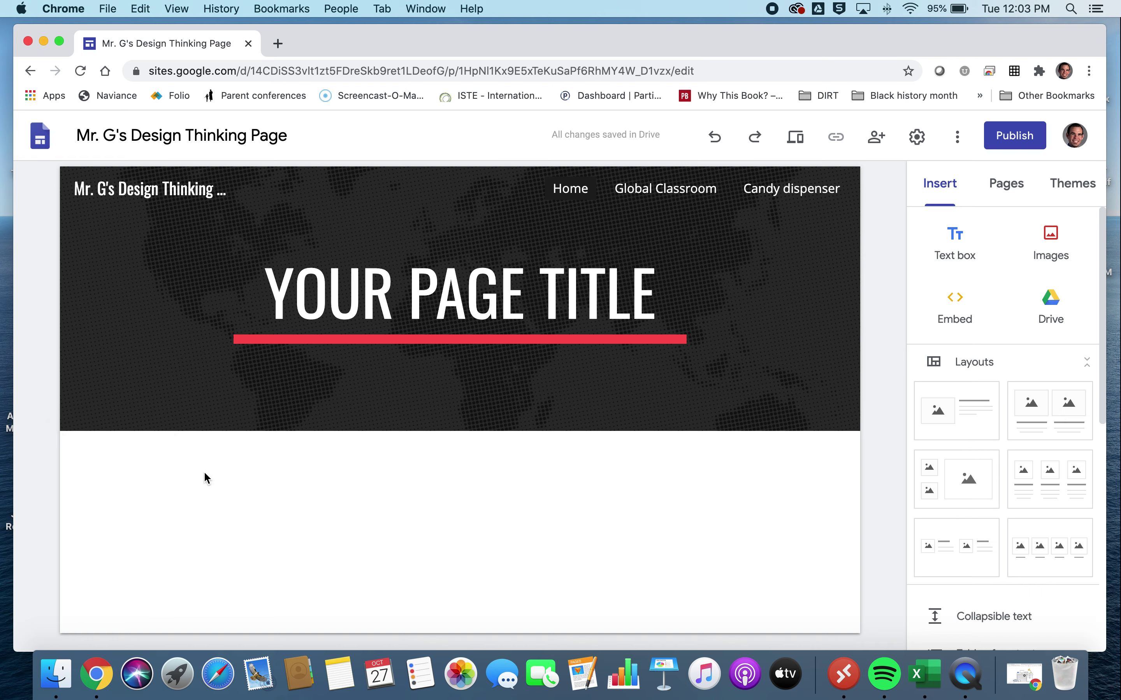
double_click(116, 468)
click(117, 469)
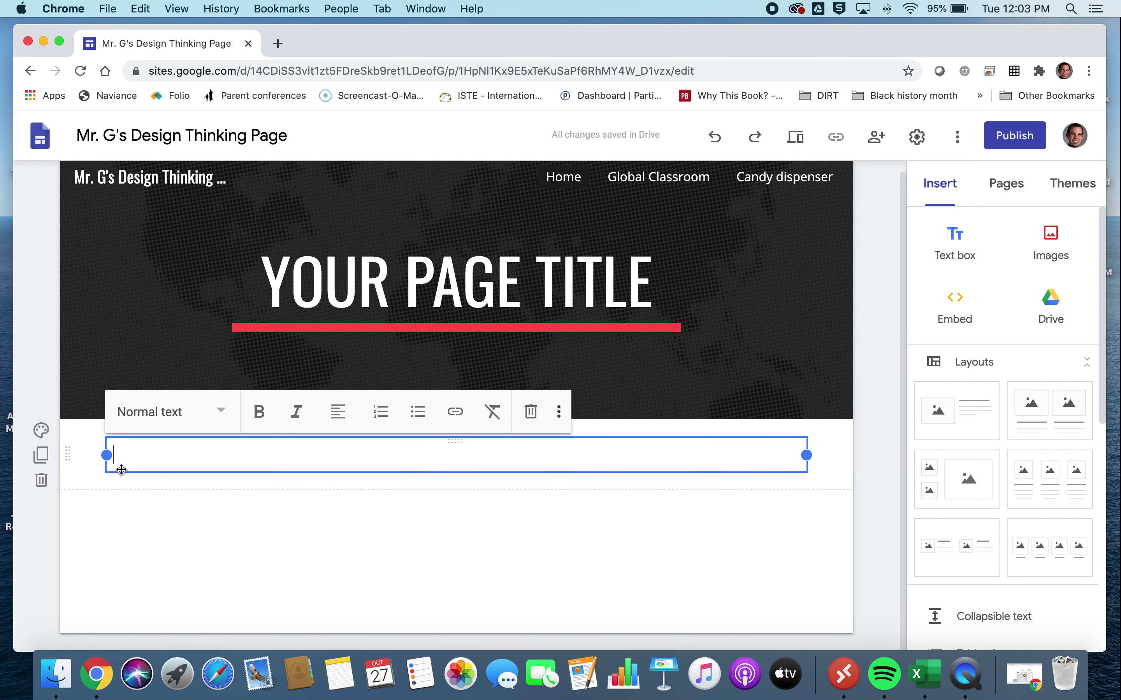
text(Hello and)
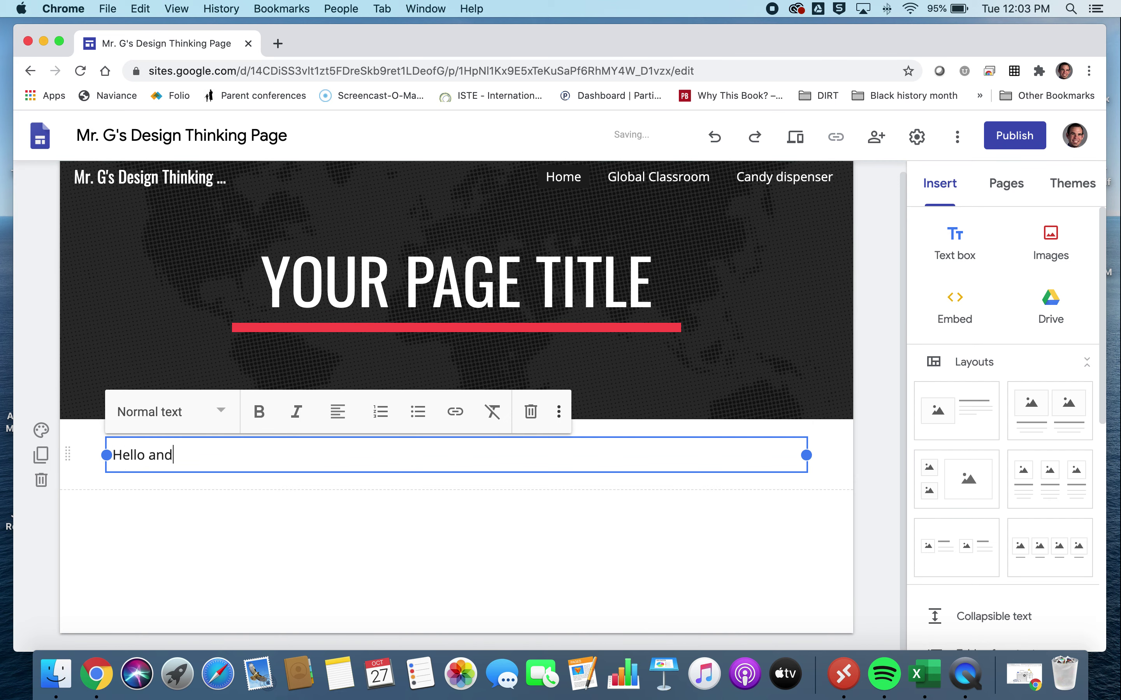
text( welcome to my portfolio!)
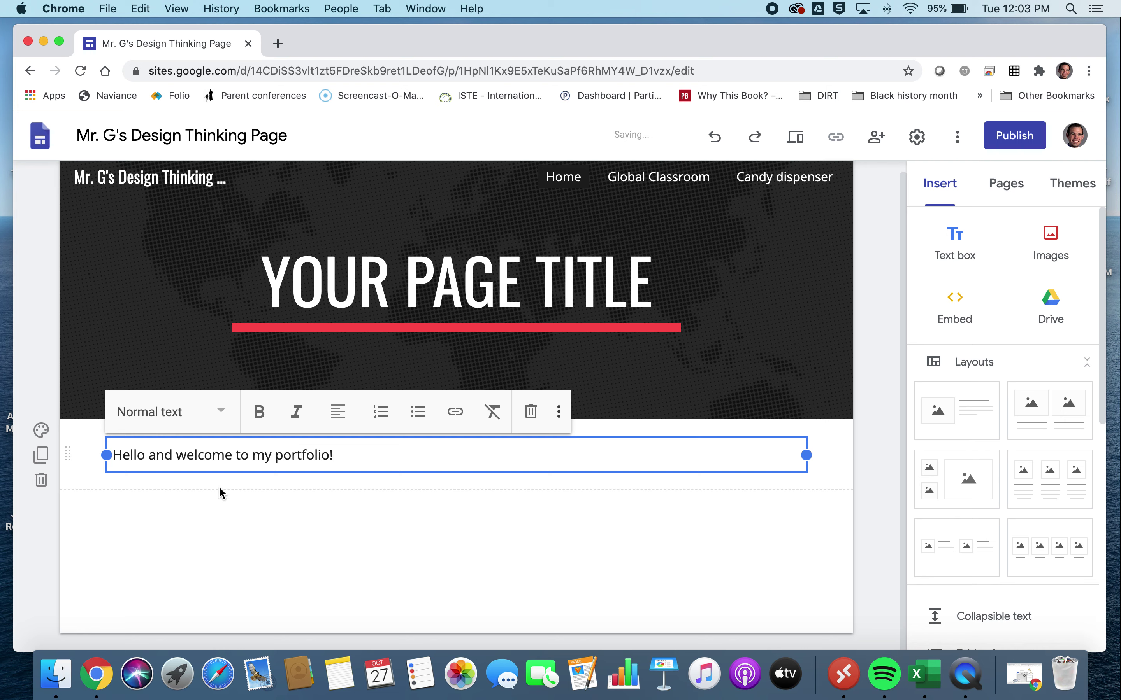
click(205, 512)
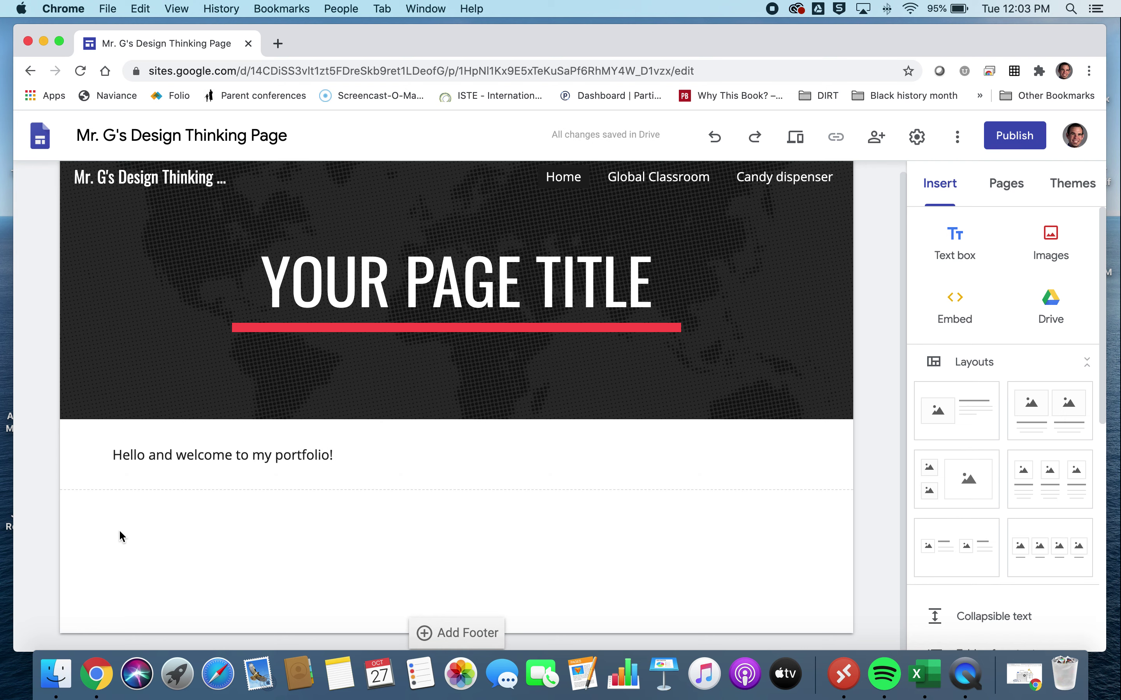
double_click(128, 504)
Step: Insert the 'celebration 2.jpg' VICTORY newspaper image from Drive beneath the welcome line
click(129, 463)
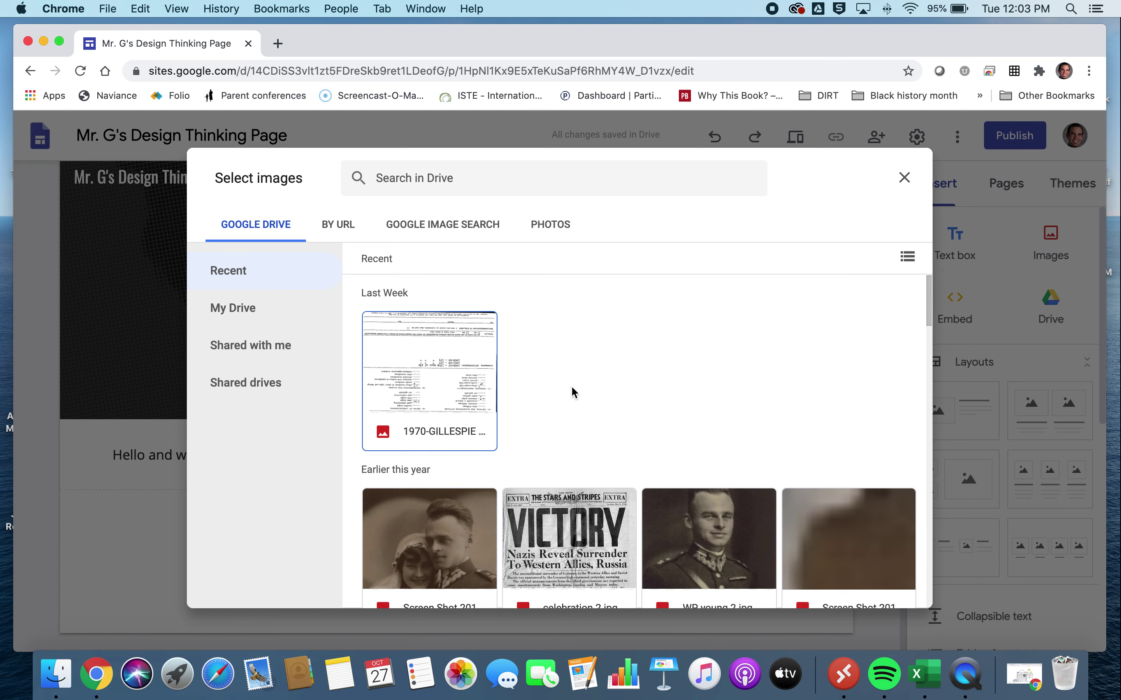
scroll(571, 386, down, 3)
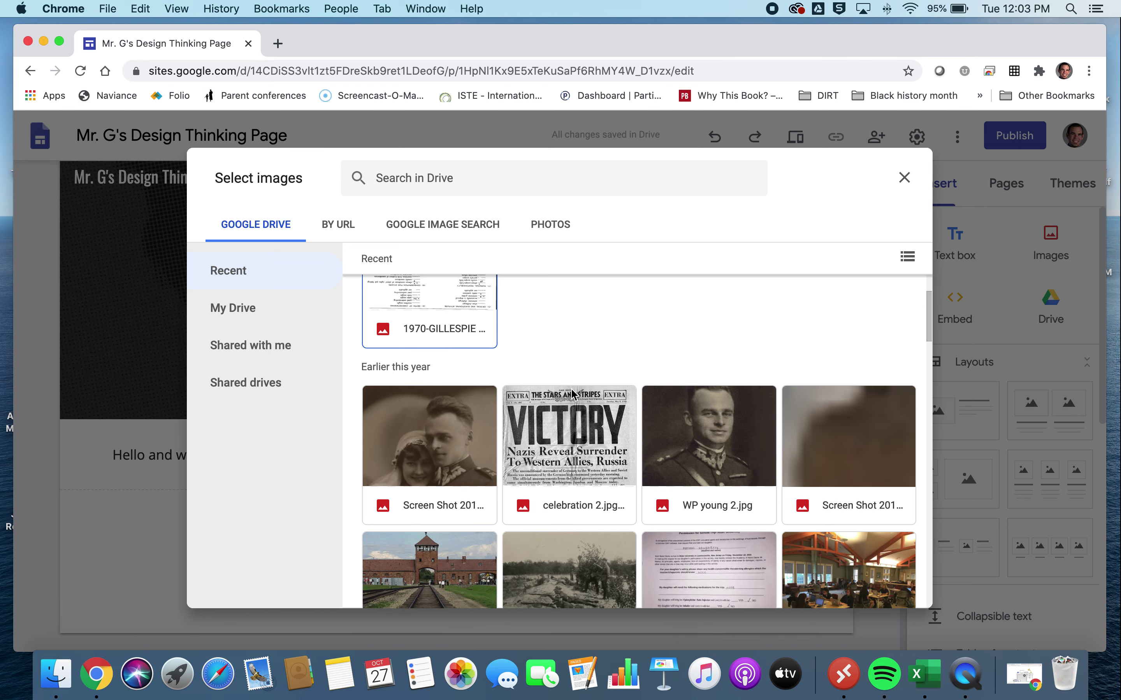
double_click(559, 440)
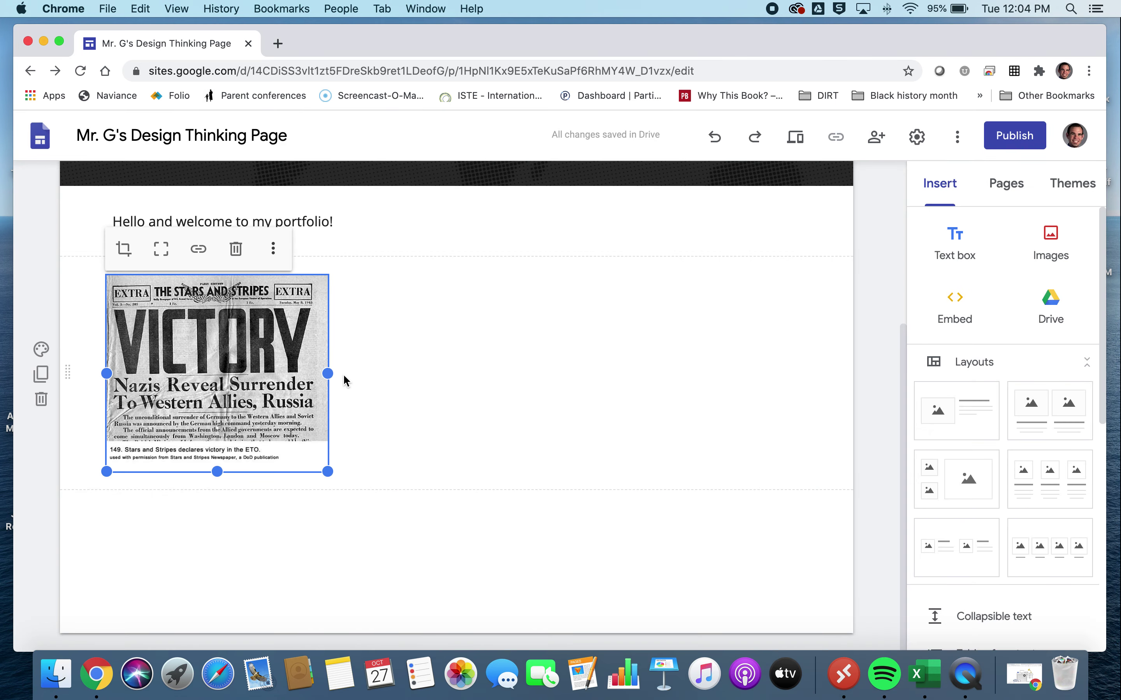
scroll(242, 409, up, 3)
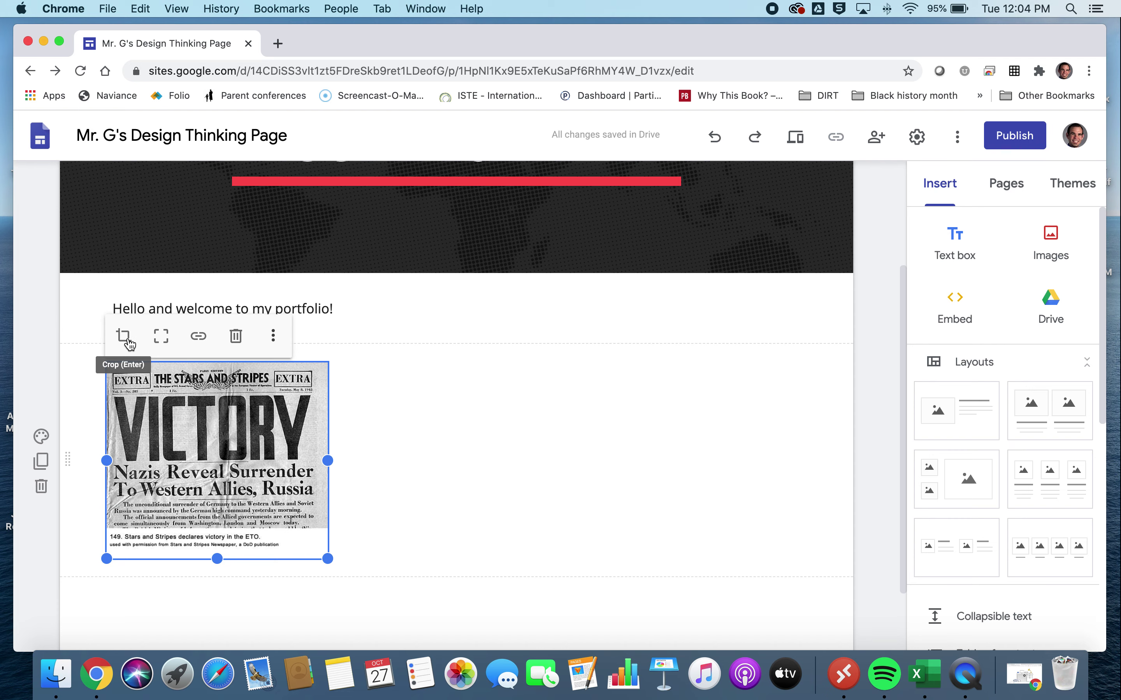
Step: Look over the image's More editing options, then deselect the image
click(278, 340)
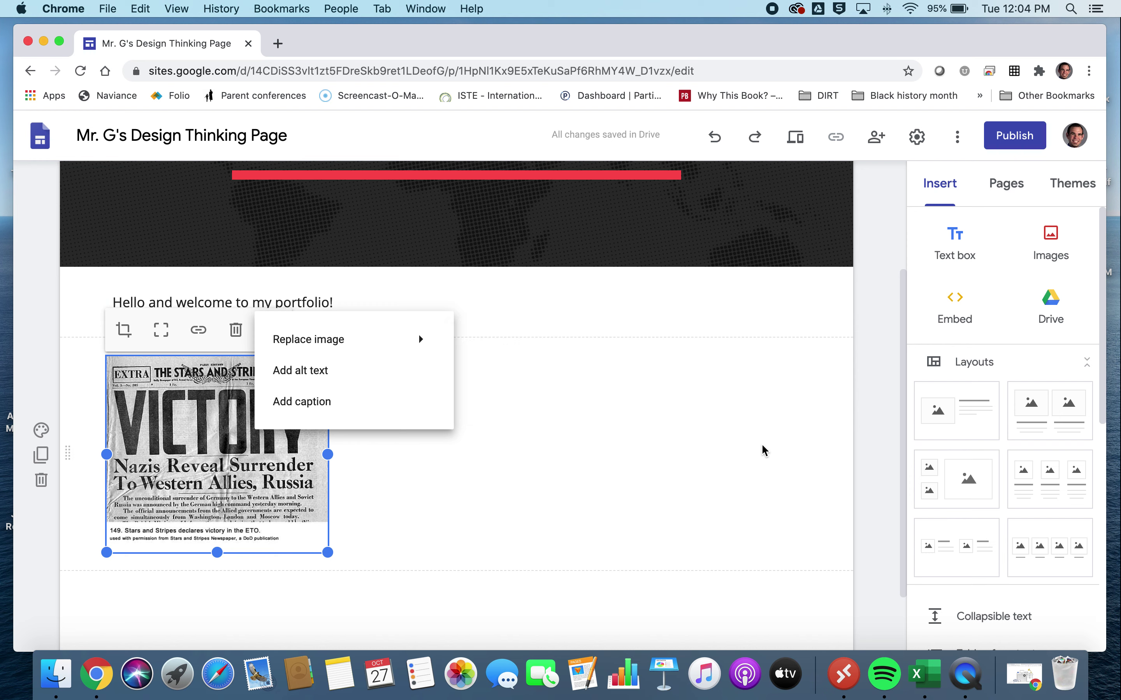
click(888, 476)
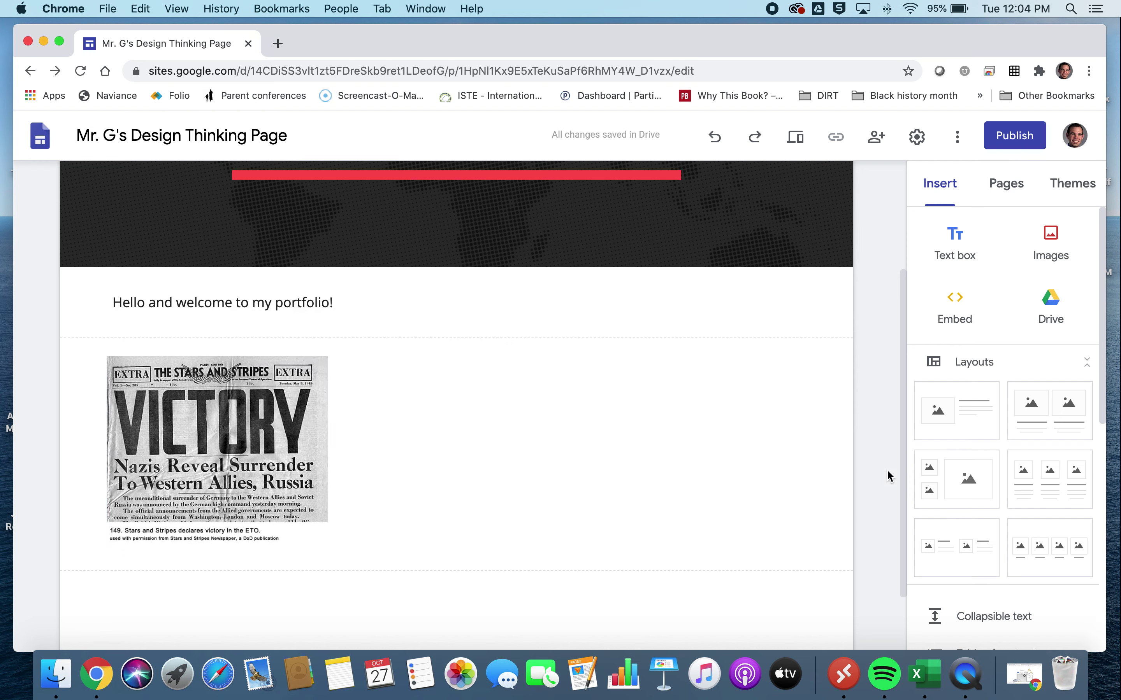
scroll(429, 447, down, 2)
scroll(429, 448, up, 5)
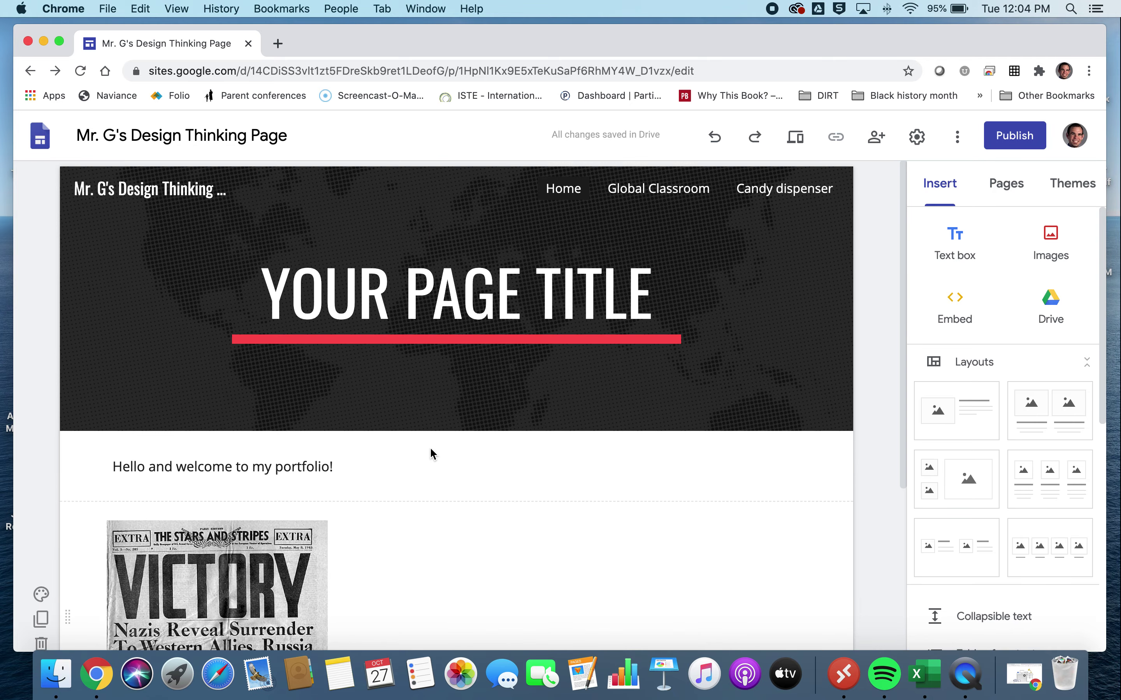
scroll(430, 448, down, 3)
scroll(430, 448, up, 3)
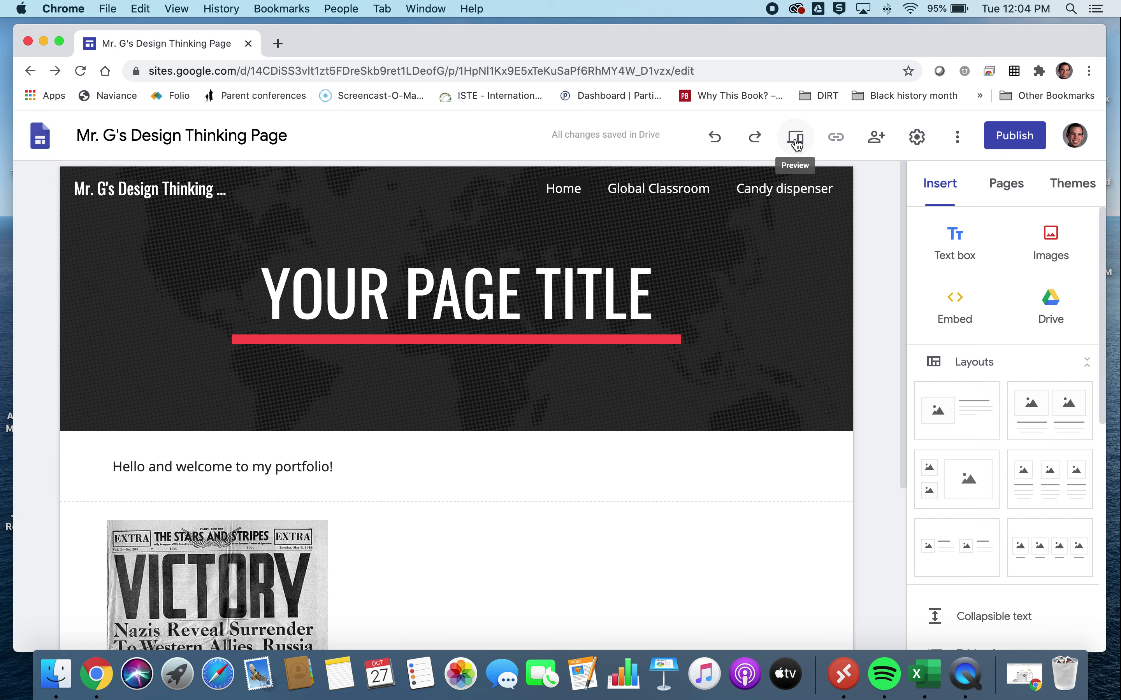
click(796, 144)
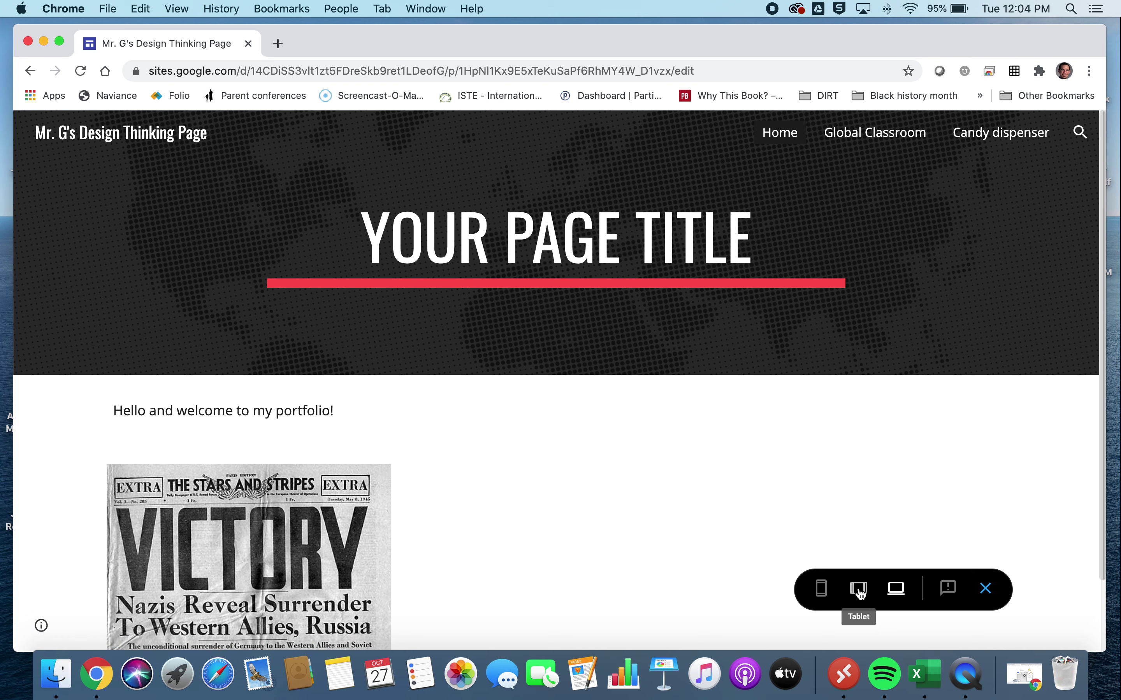
click(821, 590)
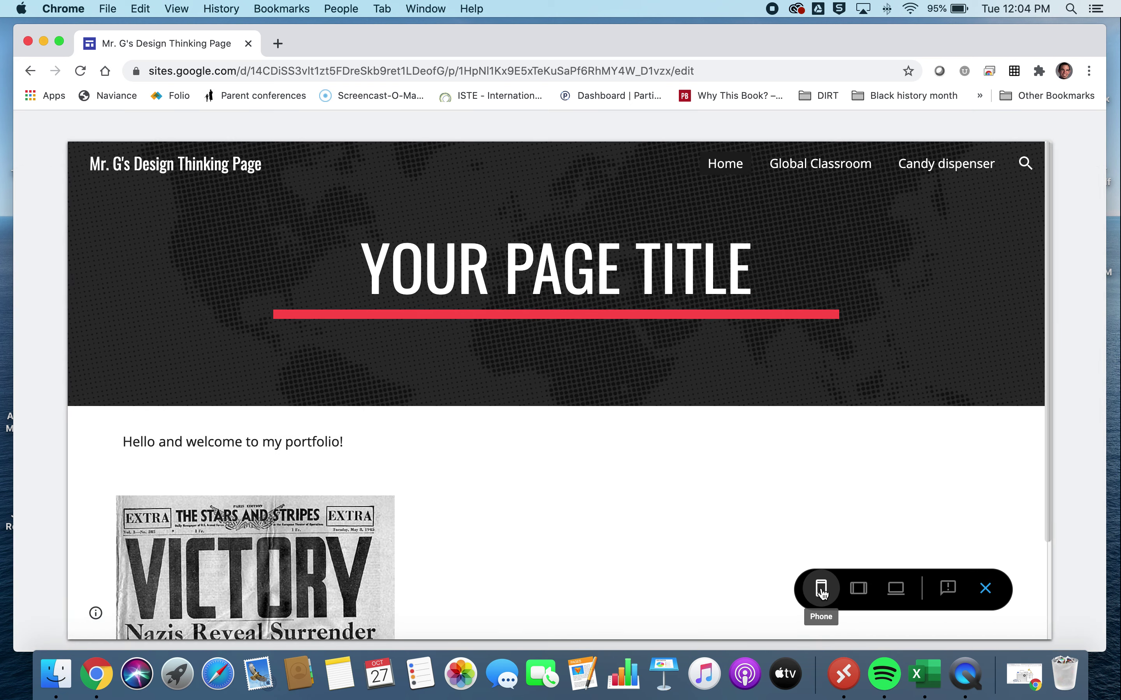
scroll(614, 535, down, 2)
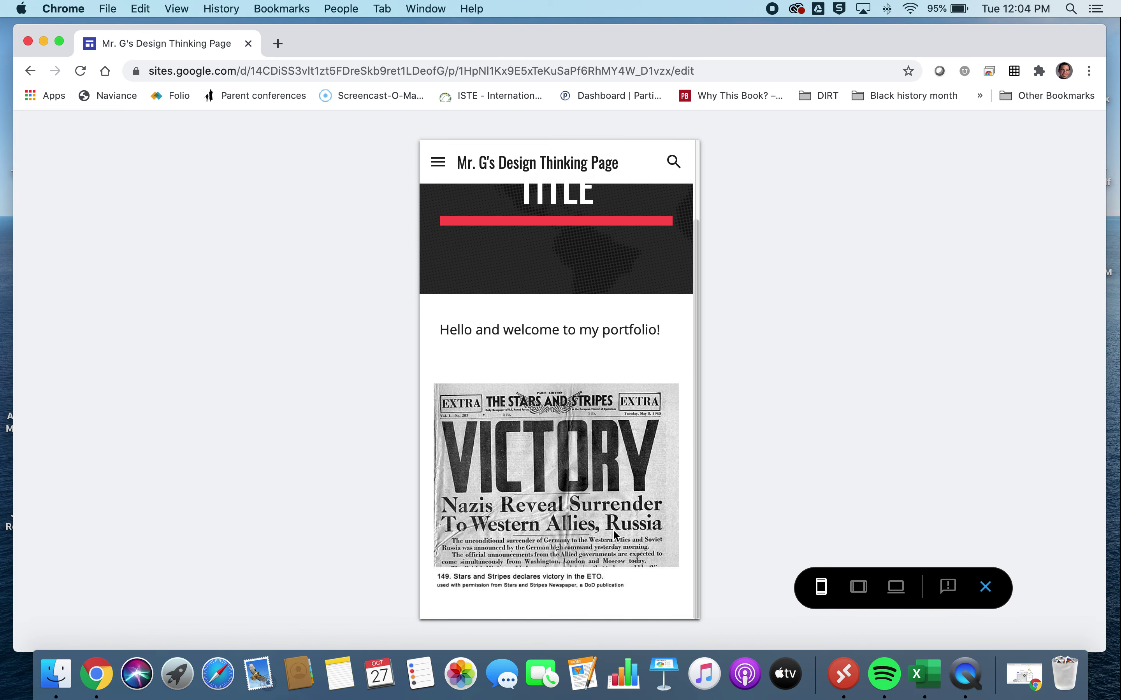
scroll(615, 535, up, 2)
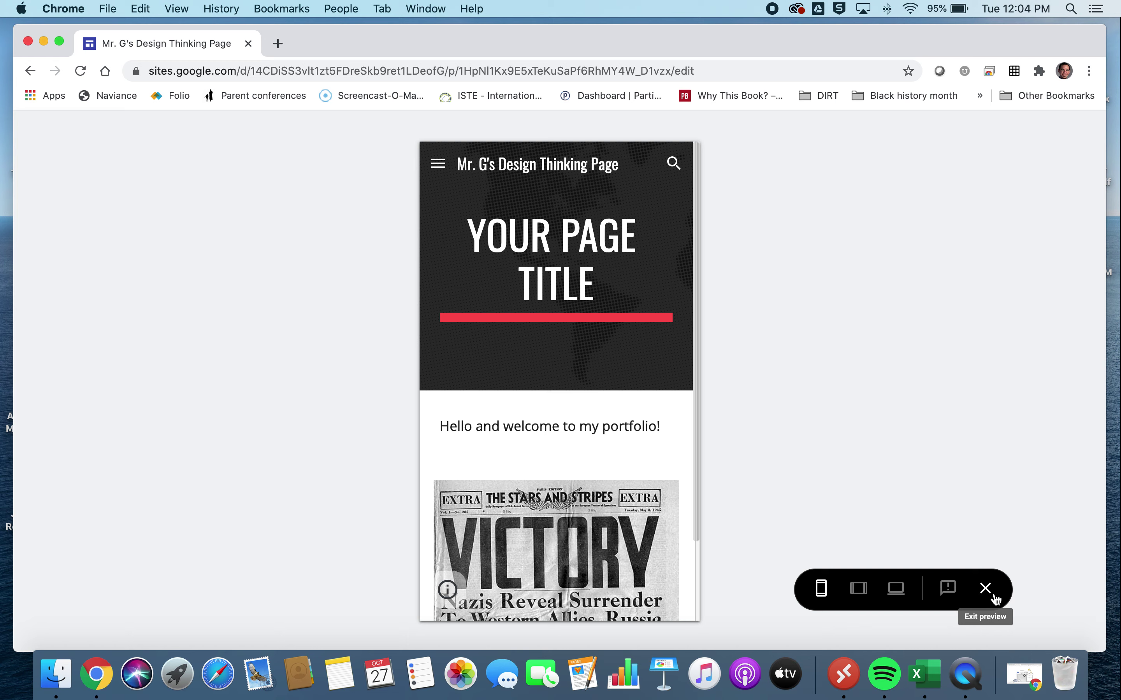
click(985, 589)
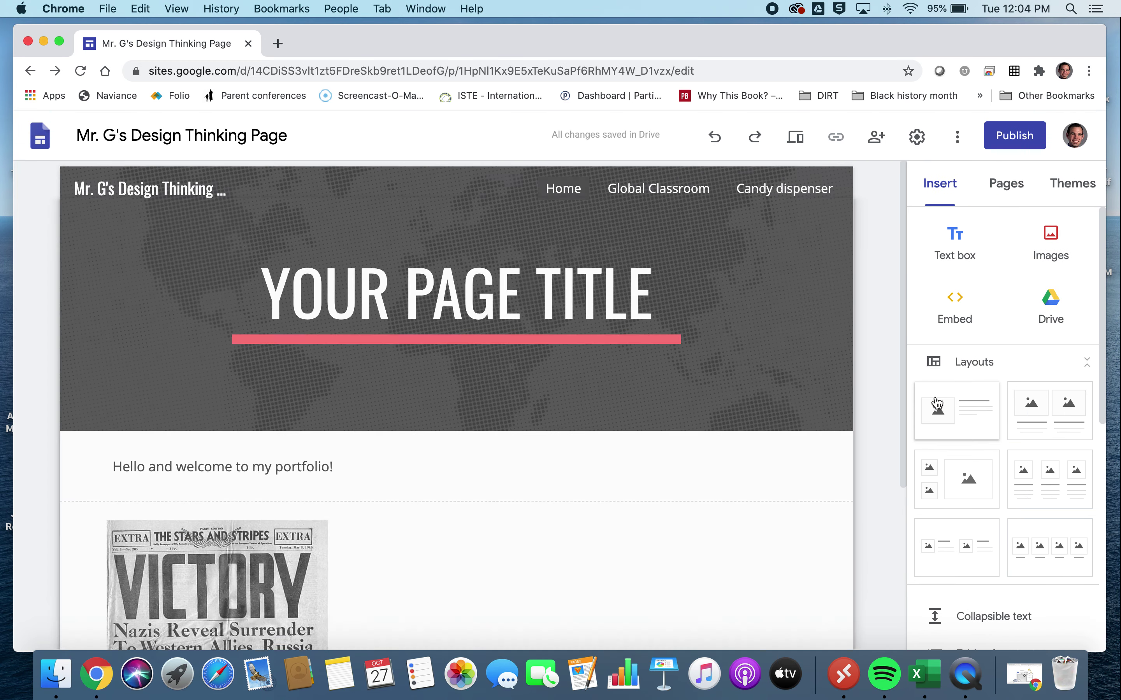
click(1020, 143)
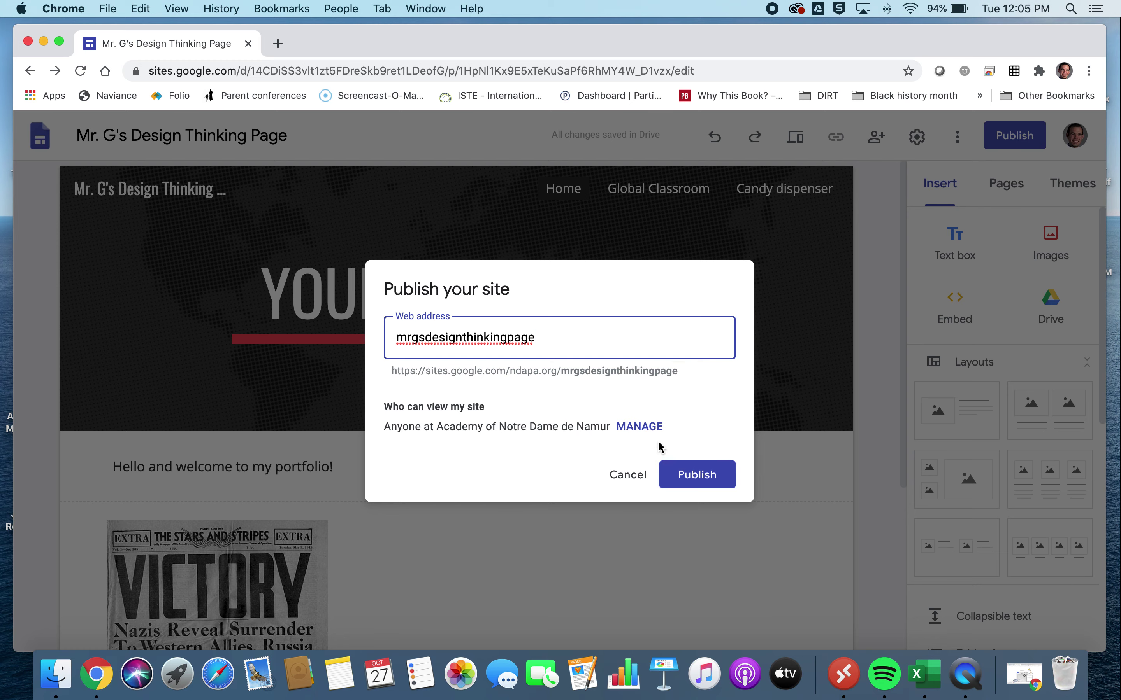
click(628, 475)
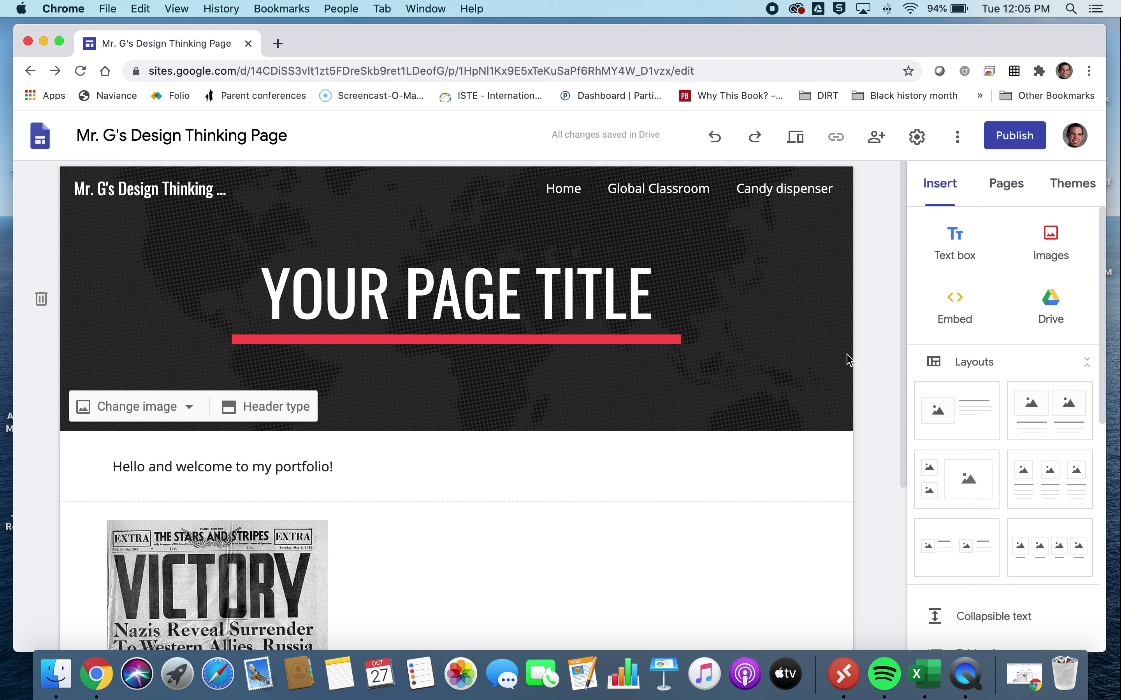
scroll(878, 376, down, 5)
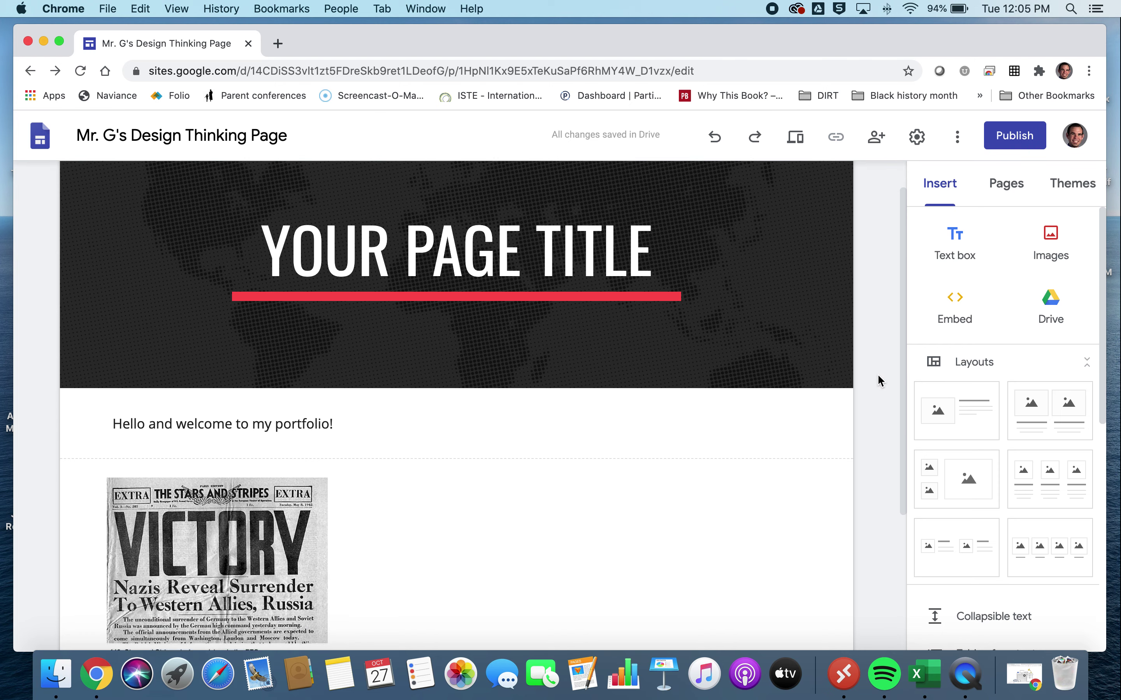
scroll(880, 381, up, 5)
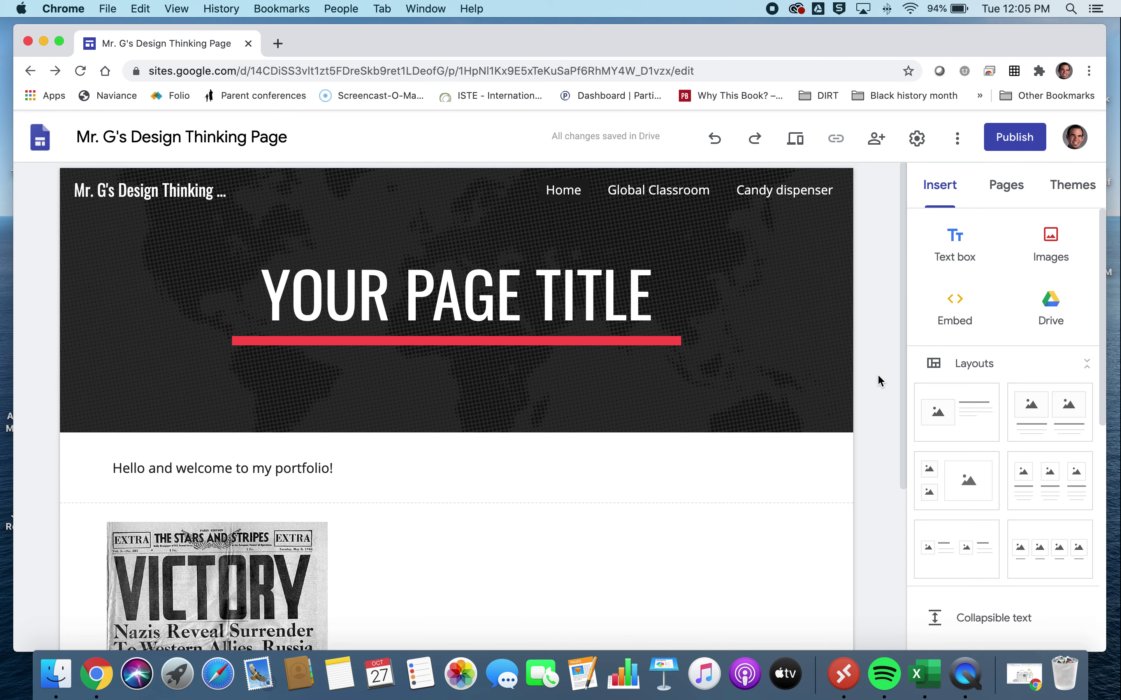